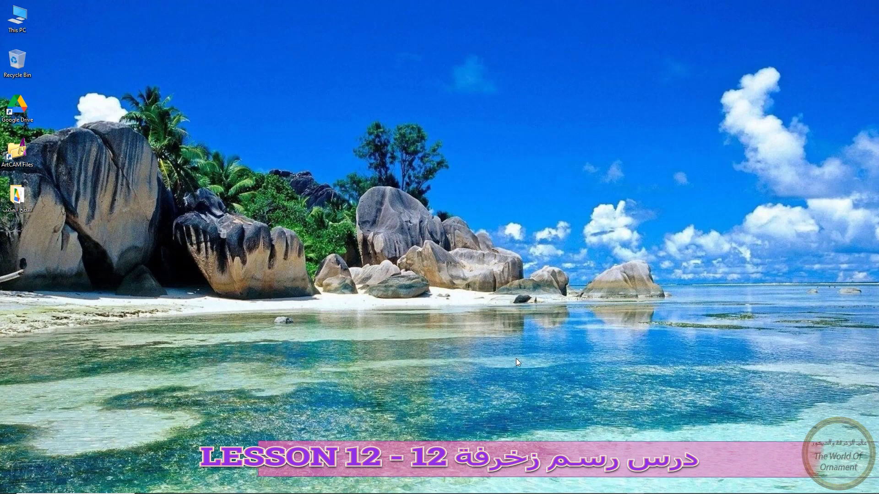
Step: Switch to the browser and examine the finished basket-weave panel in the Decor Story Number 12 reference video
mouse_move(583, 490)
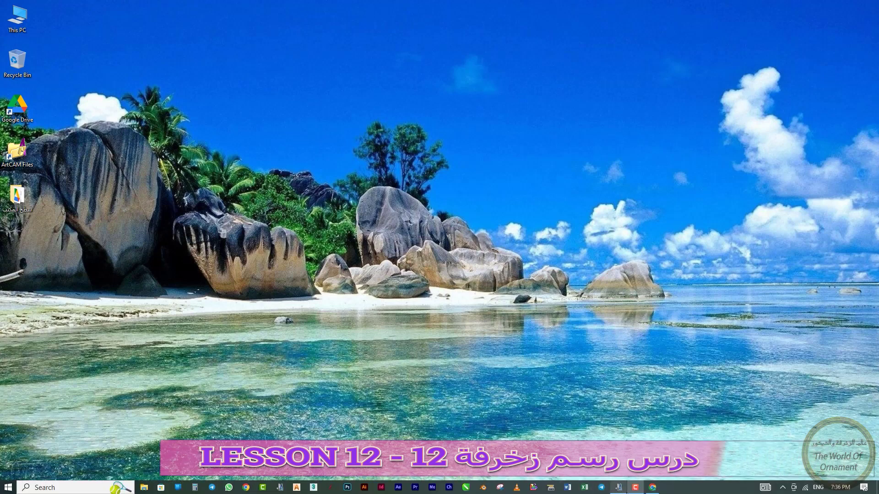
left_click(652, 488)
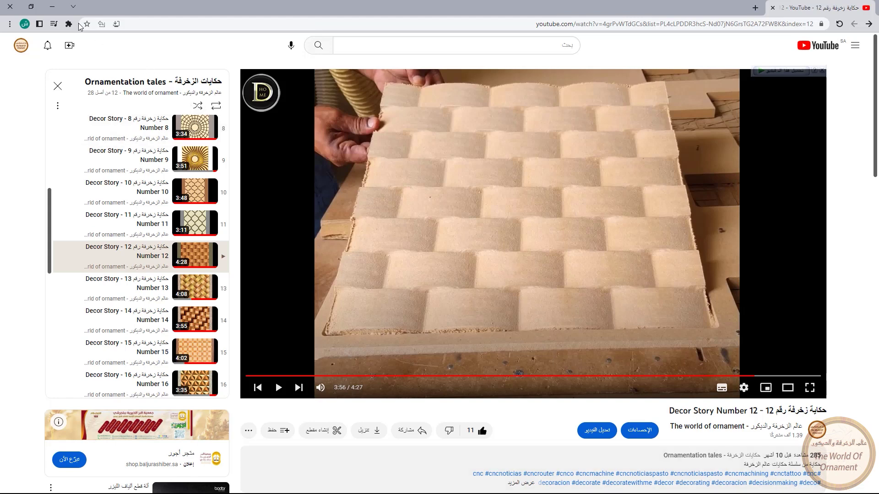
left_click(49, 6)
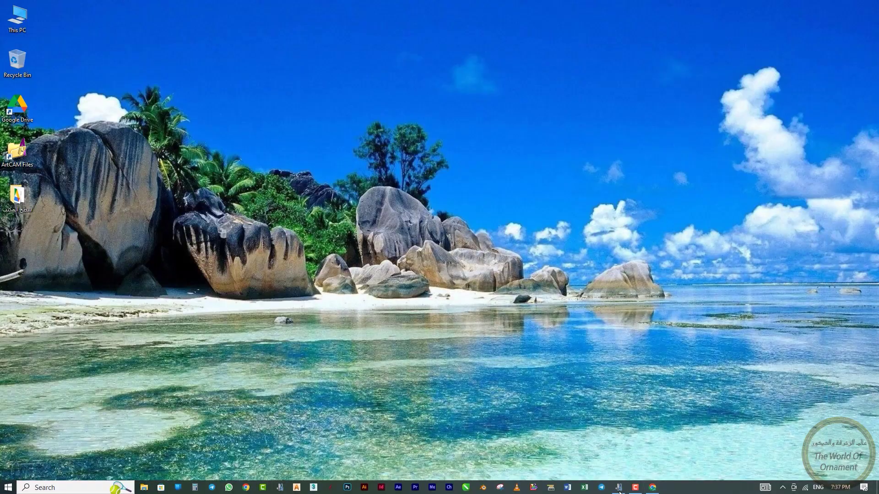
Step: Switch to ArtCAM JewelSmith and create a new model 2440 mm high and 1220 mm wide
left_click(619, 490)
left_click(14, 32)
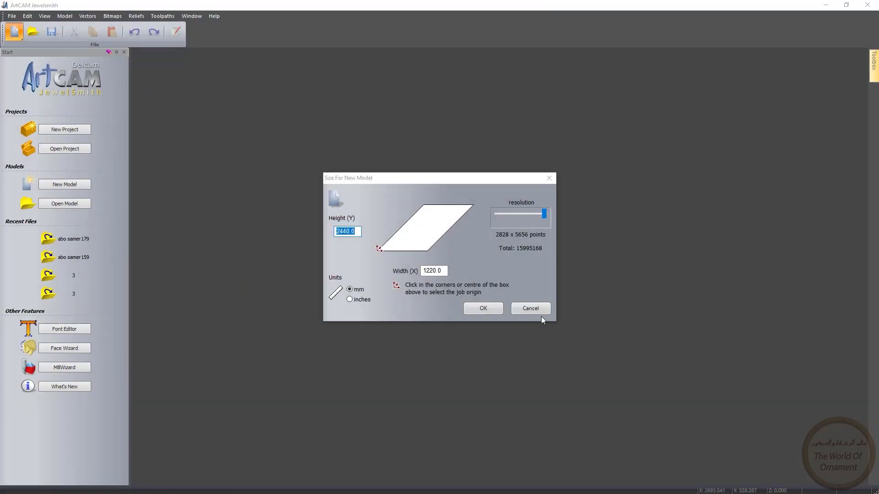
left_click(494, 309)
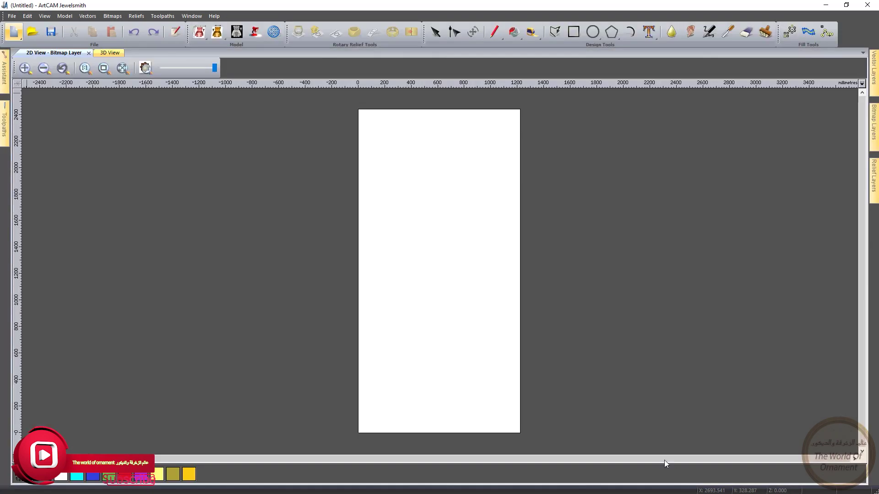
Step: Create a 400 × 400 mm vector rectangle in the lower part of the model
right_click(419, 305)
mouse_move(456, 331)
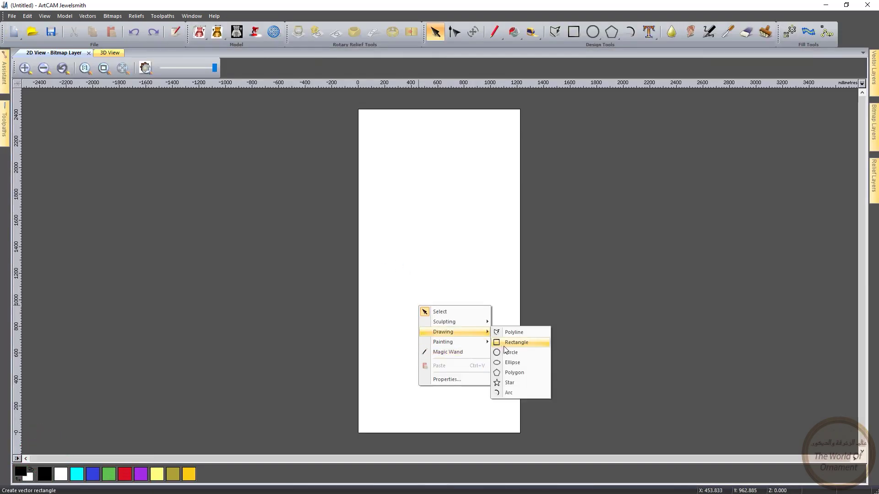
left_click(513, 343)
left_click_drag(366, 355, 442, 426)
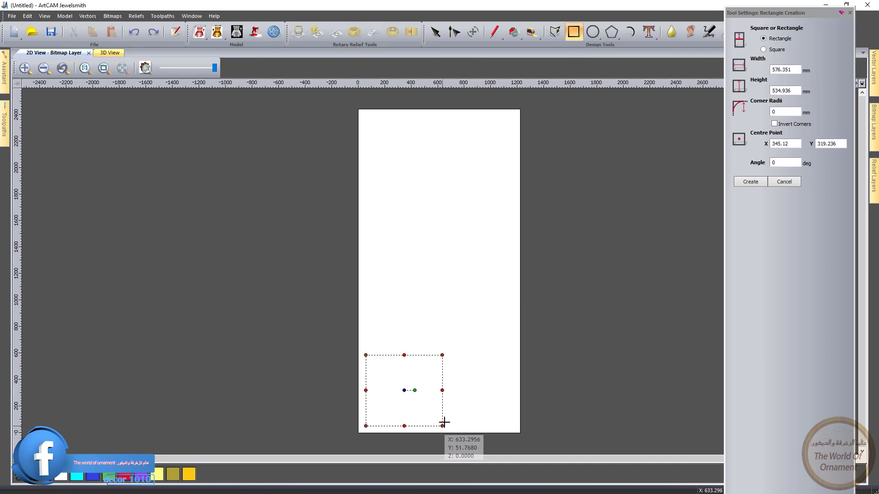
double_click(791, 70)
type("400")
key("Tab")
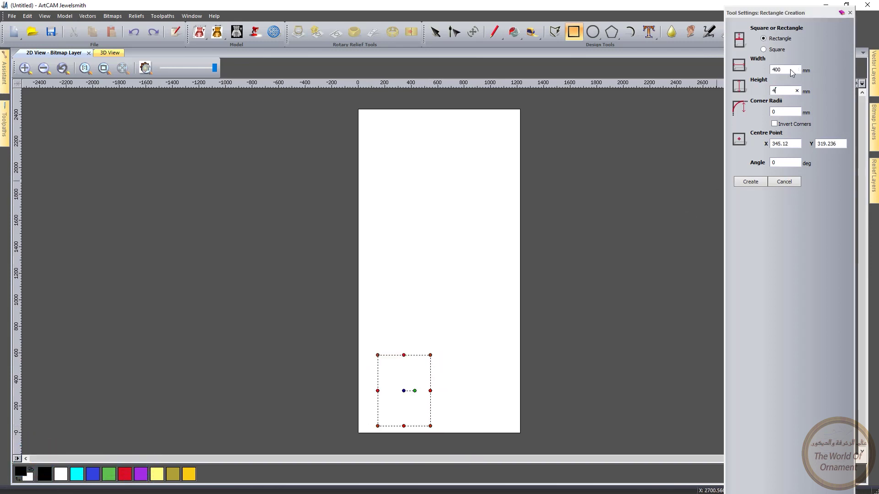
left_click(756, 182)
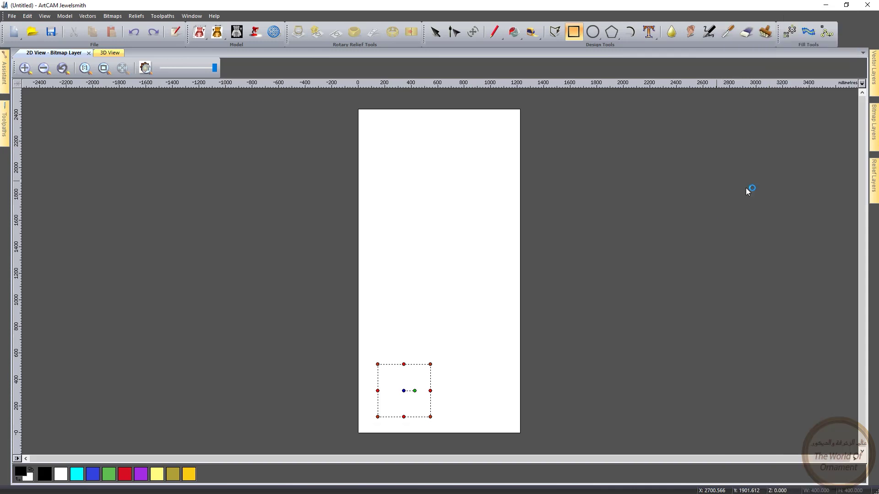
Step: Create a 100 × 50 mm rectangle inside the large square near its lower-left corner
scroll(402, 418, "up", 3)
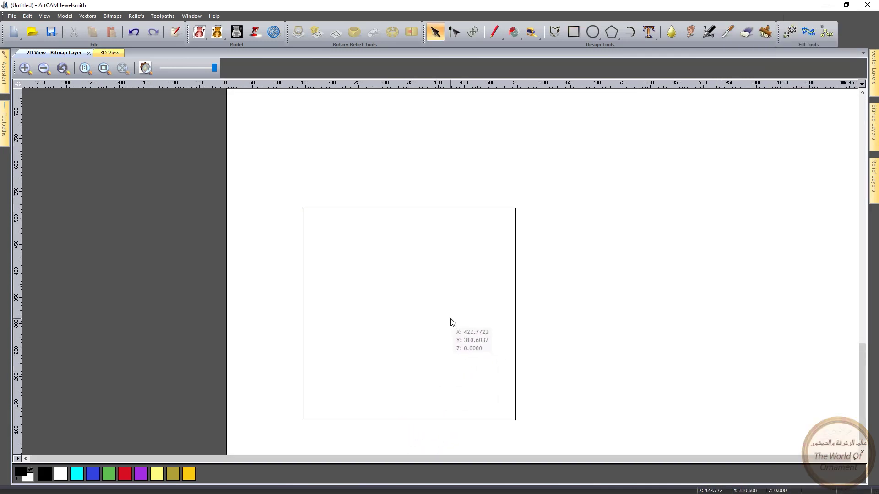
middle_click_drag(449, 318, 436, 302)
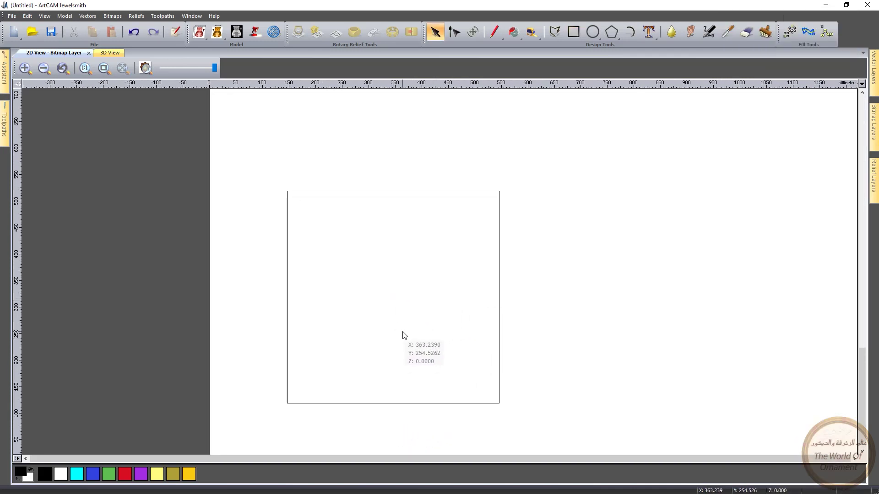
right_click(356, 305)
mouse_move(385, 332)
left_click(451, 341)
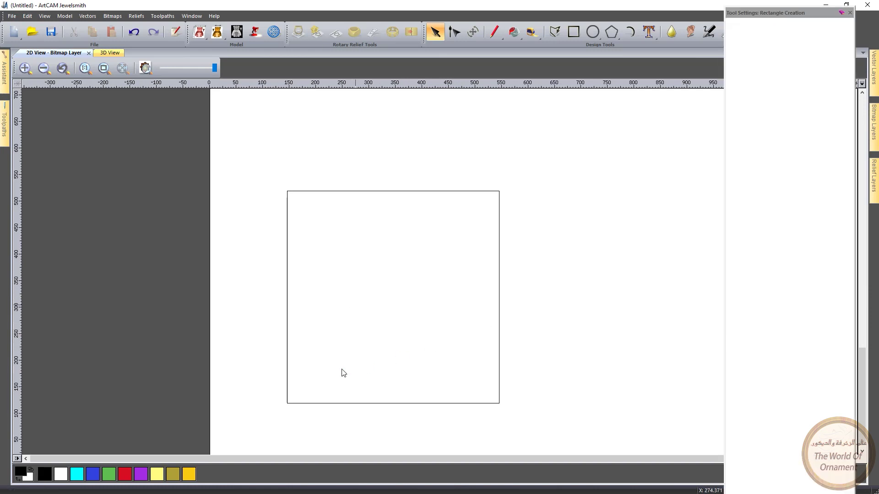
mouse_move(307, 366)
left_mouse_down()
mouse_move(384, 398)
mouse_move(362, 392)
left_mouse_up()
left_click(783, 70)
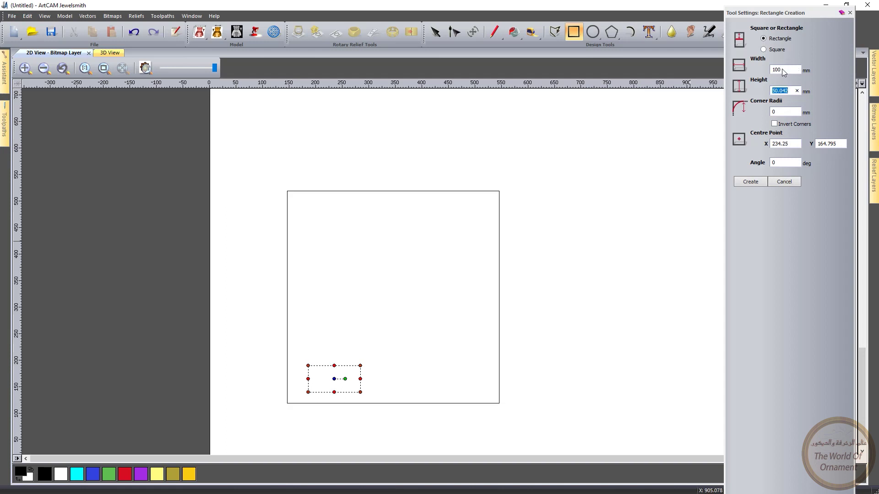
left_click(761, 181)
Step: Draw a Start-End-Point arc bulging about 30 mm above the small rectangle, between its two upper corners
scroll(321, 389, "up", 3)
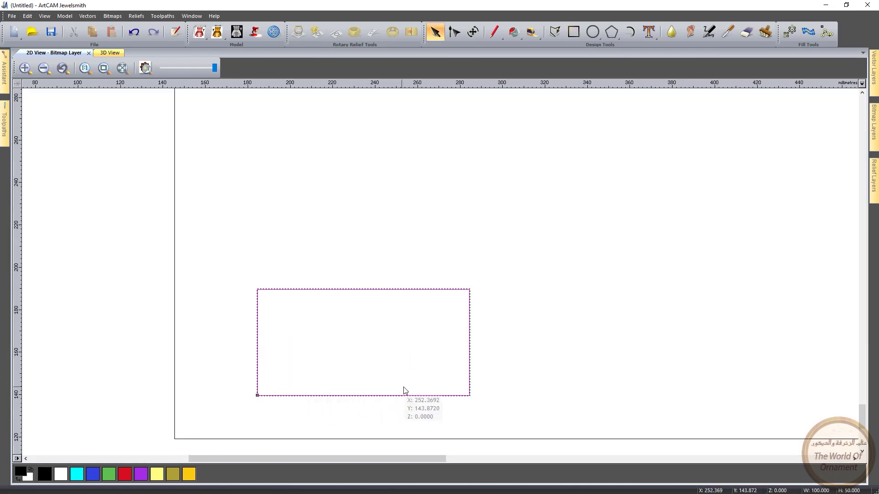
left_click(557, 251)
right_click(577, 207)
mouse_move(602, 232)
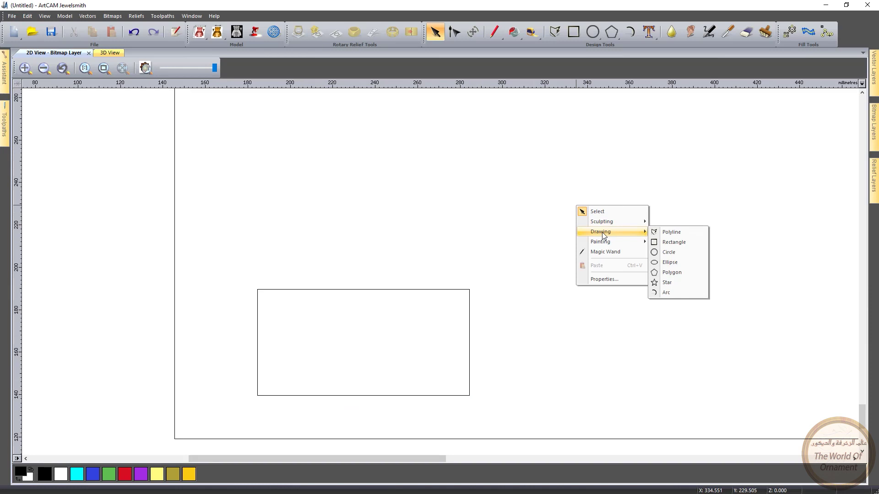
left_click(666, 293)
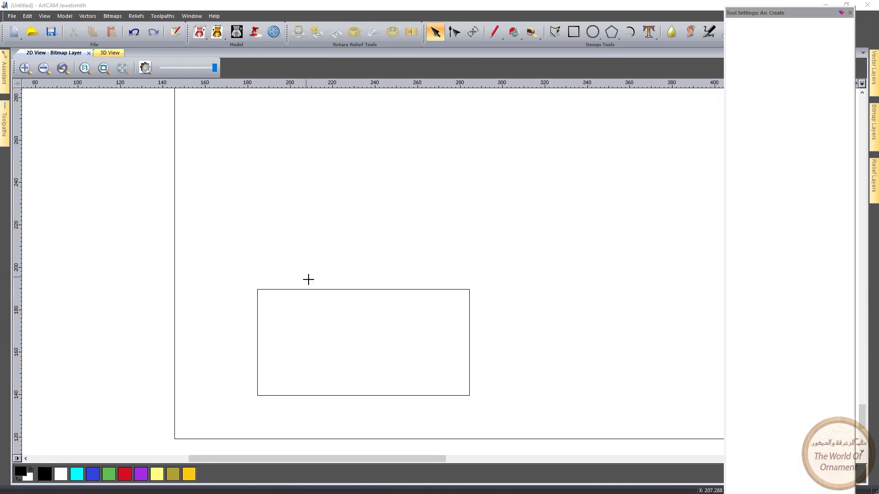
left_click(257, 290)
left_click(469, 289)
left_click(466, 285)
left_click(425, 244)
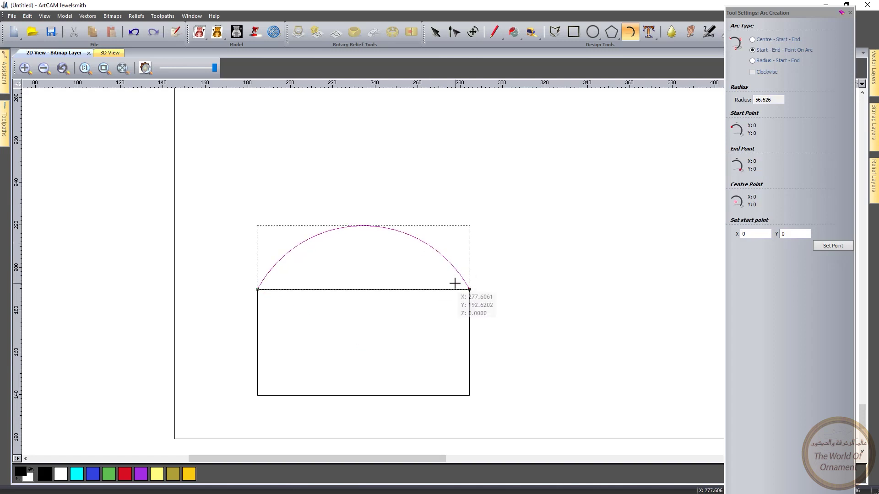
key("Escape")
Step: Move the arc clear above the small rectangle and set its height to 12 mm, keeping its width at 100 mm
left_click_drag(429, 244, 499, 219)
right_click(500, 220)
left_click(524, 292)
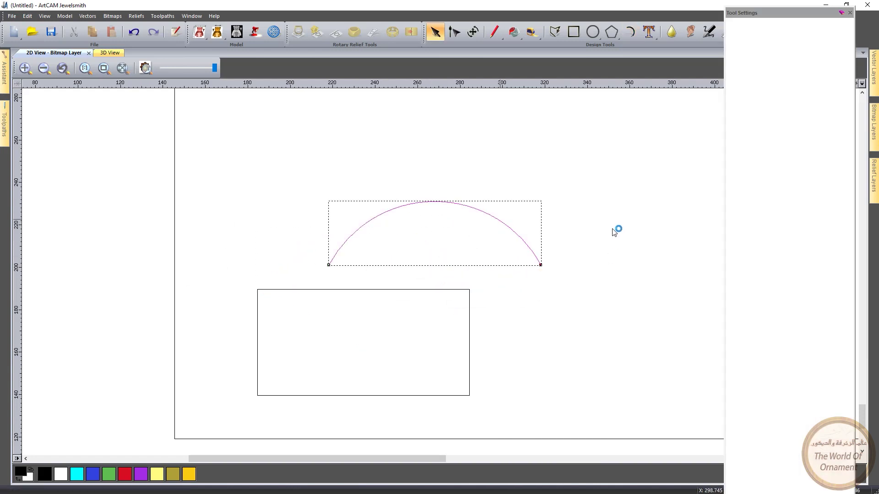
double_click(773, 50)
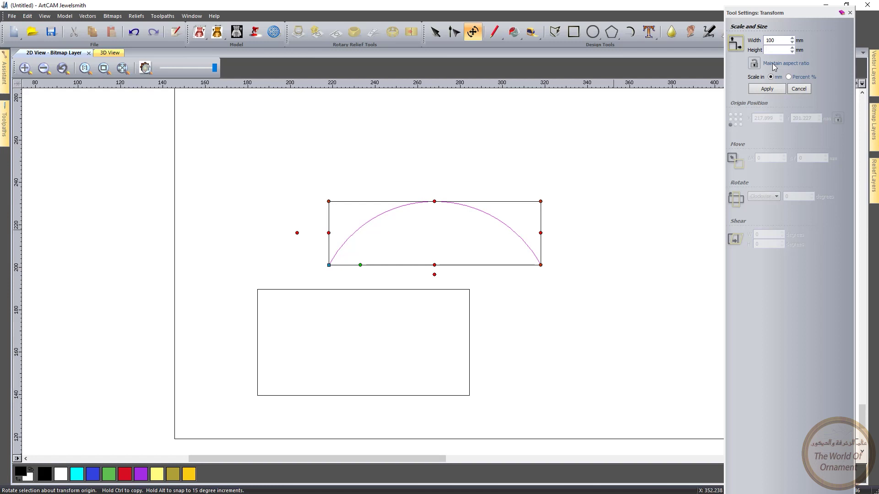
left_click(767, 89)
key("Escape")
left_click(504, 246)
left_click_drag(504, 246, 485, 215)
Step: Trace the right and left sides of the small rectangle with two separate straight polylines
right_click(577, 252)
mouse_move(614, 279)
left_click(660, 279)
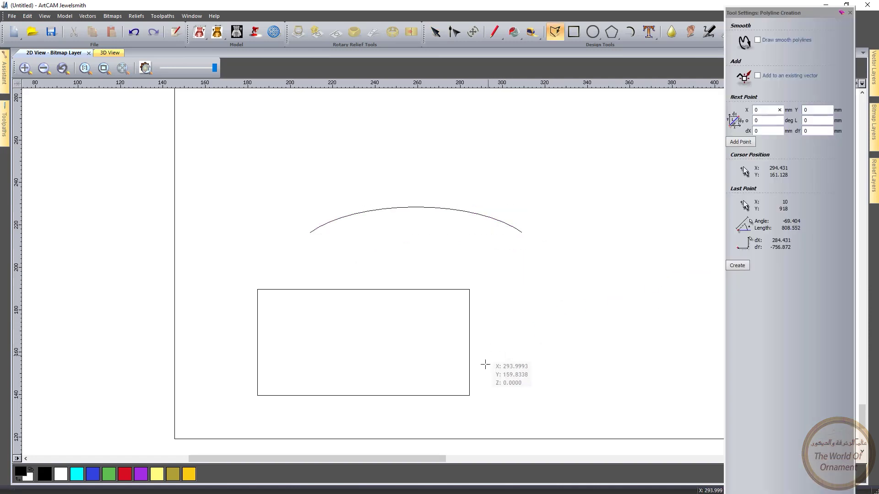
left_click(469, 395)
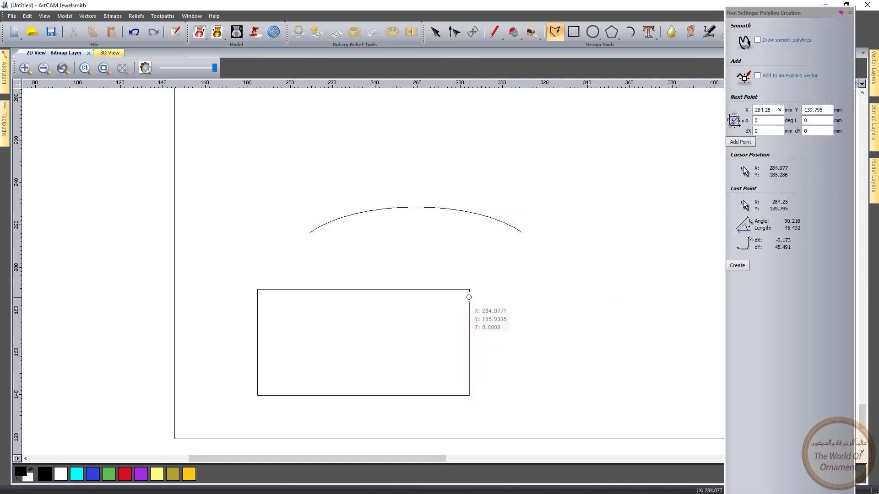
left_click(470, 290)
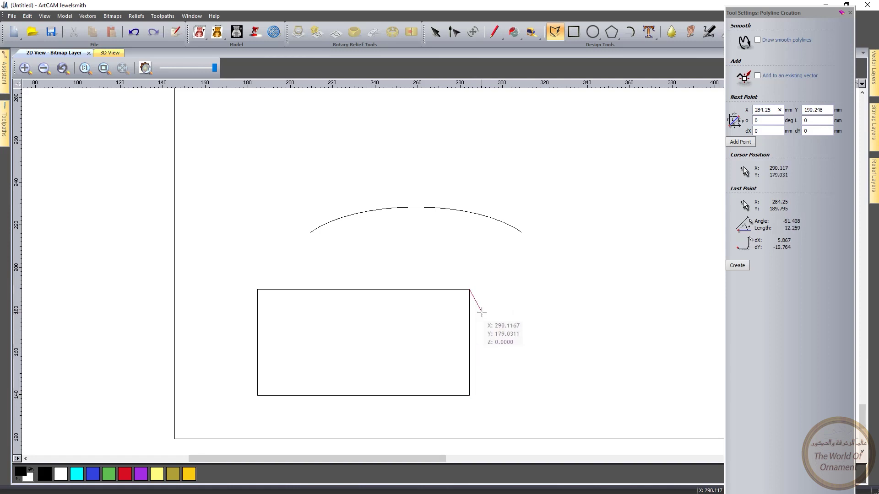
left_click(258, 396)
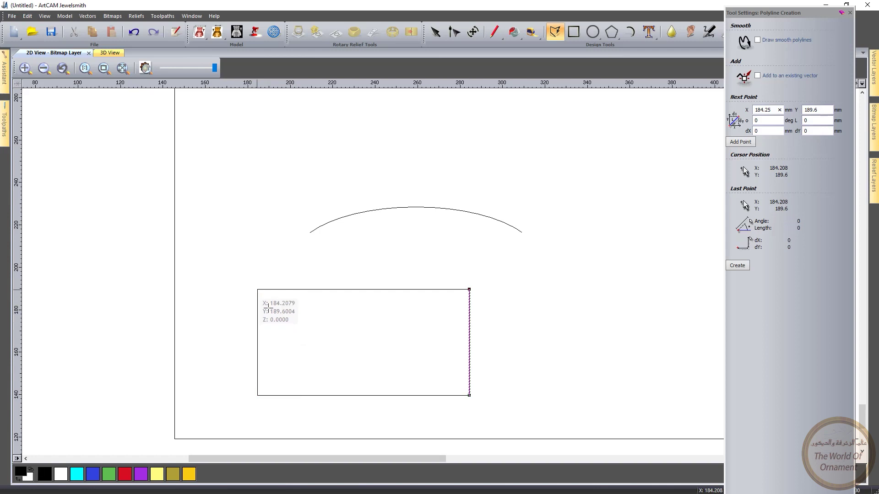
key("Escape")
Step: Align the grouped small rectangle and its side lines to the left and bottom edges of the 400 mm square, and ungroup them
left_click_drag(520, 250, 234, 428)
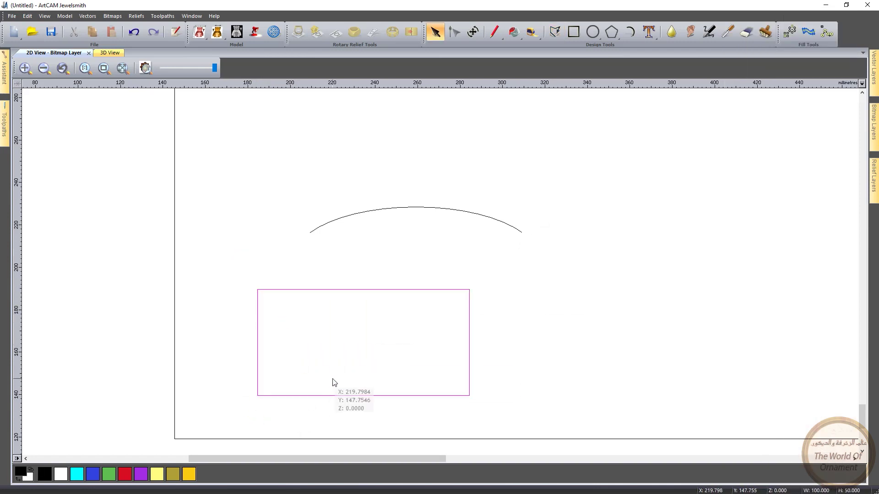
left_click(175, 304)
left_click(4, 69)
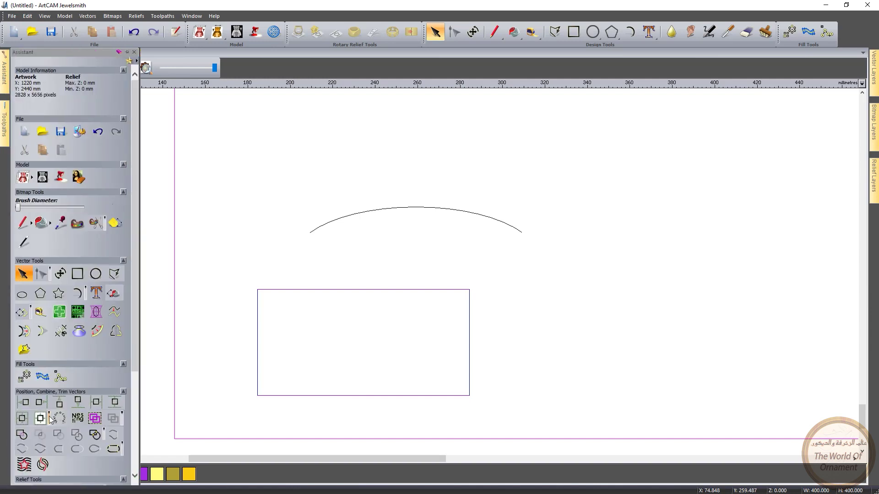
left_click(28, 406)
left_click(78, 403)
left_click(387, 343)
right_click(387, 342)
left_click(427, 235)
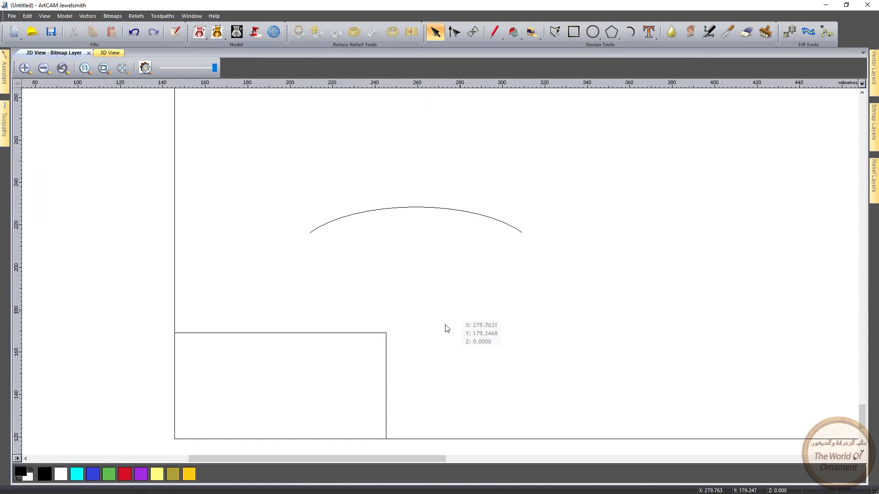
Step: Set up a Two Rail Sweep with the small rectangle's left and right side lines as drive rails and the arc as cross section
mouse_move(3, 76)
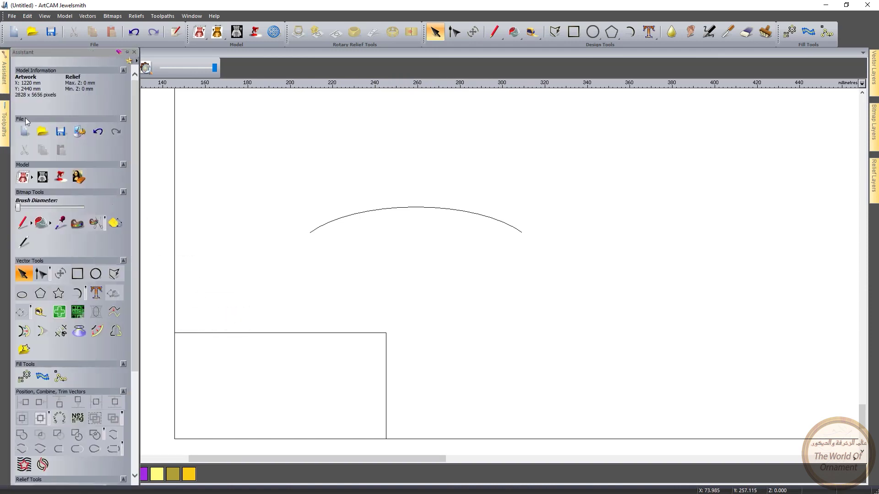
scroll(48, 264, "down", 5)
left_click(46, 370)
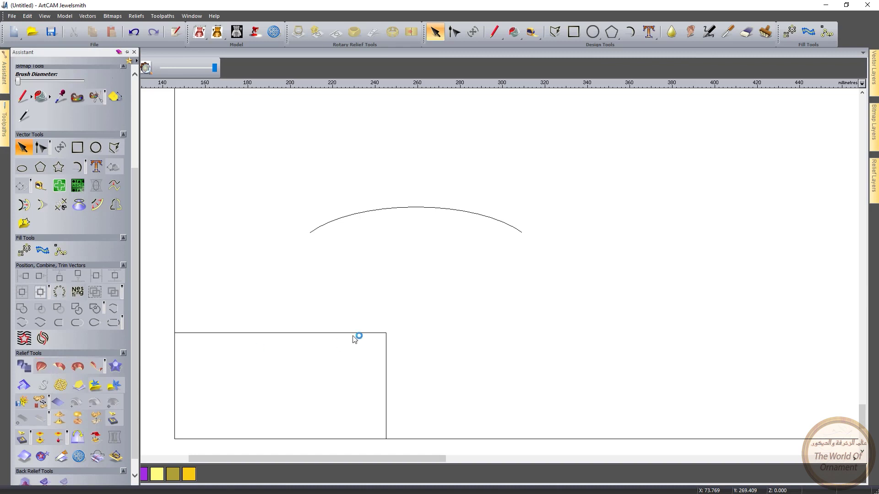
left_click_drag(201, 320, 125, 451)
left_click(723, 181)
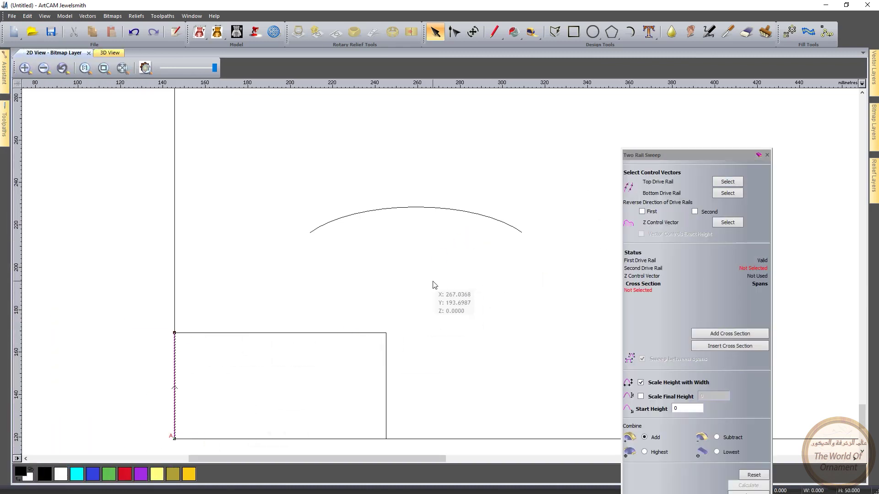
left_click_drag(416, 306, 370, 457)
left_click(725, 195)
left_click(455, 211)
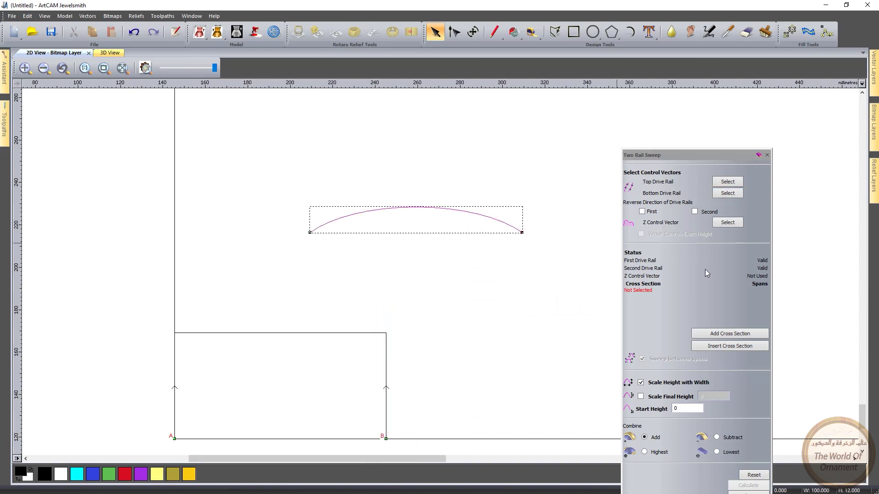
left_click(741, 336)
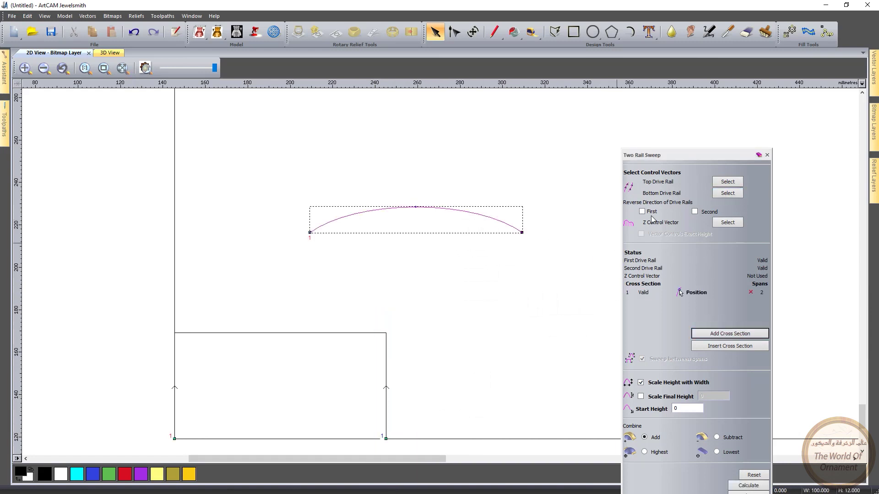
Step: Calculate the sweep on a new relief layer with Highest combine mode and Scale Height with Width off, and inspect it in 3D
left_click_drag(664, 162, 631, 126)
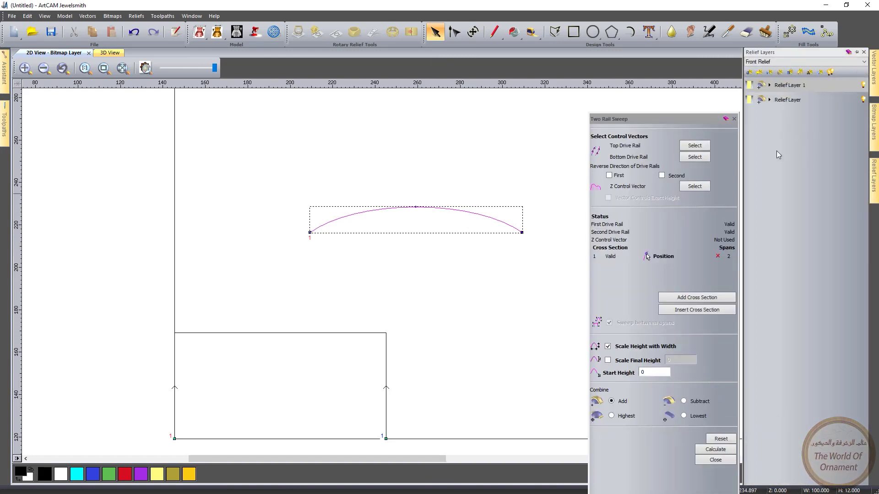
left_click(611, 416)
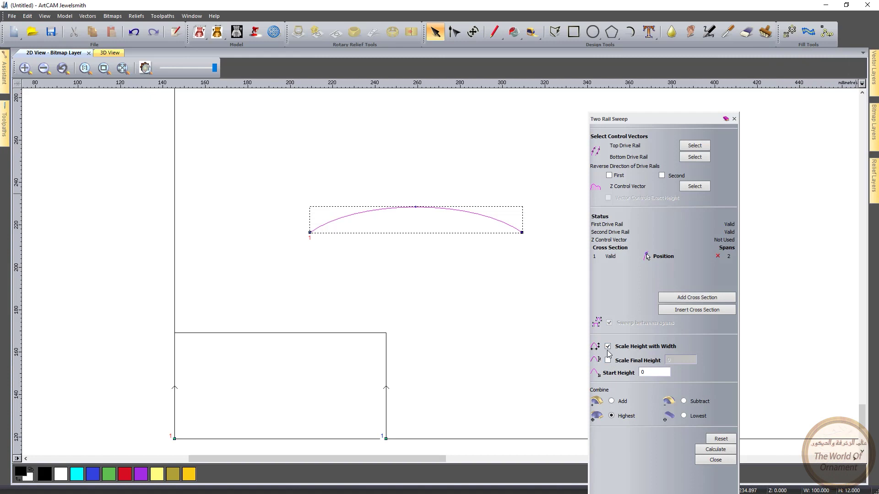
left_click(716, 451)
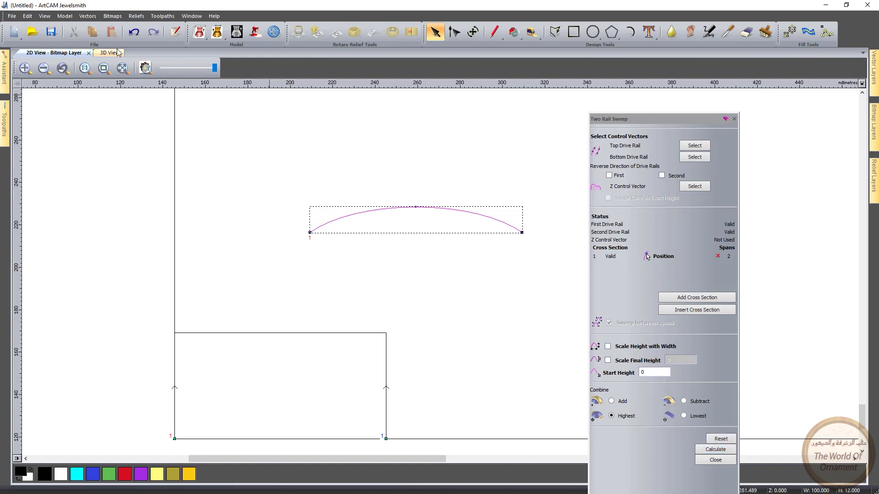
scroll(520, 362, "up", 6)
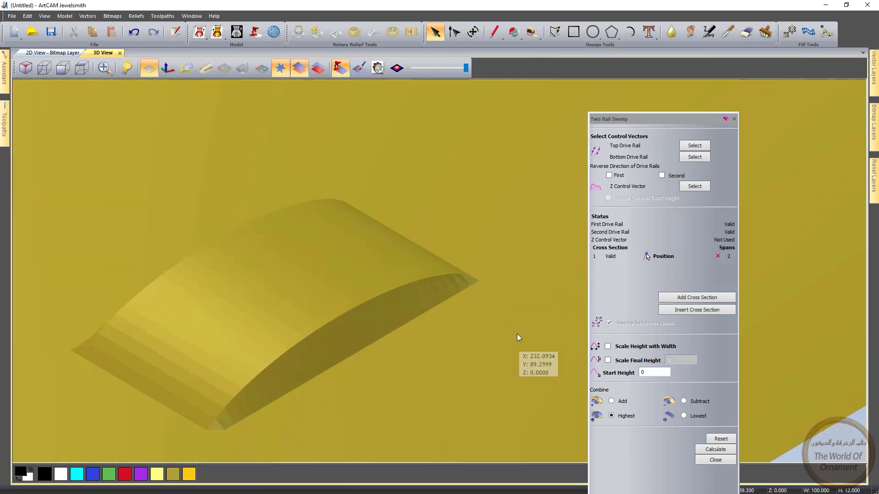
Step: Inspect the swept tile from above and at an angle, and close the Two Rail Sweep settings
left_click_drag(517, 338, 129, 109)
left_click(82, 68)
scroll(391, 290, "down", 2)
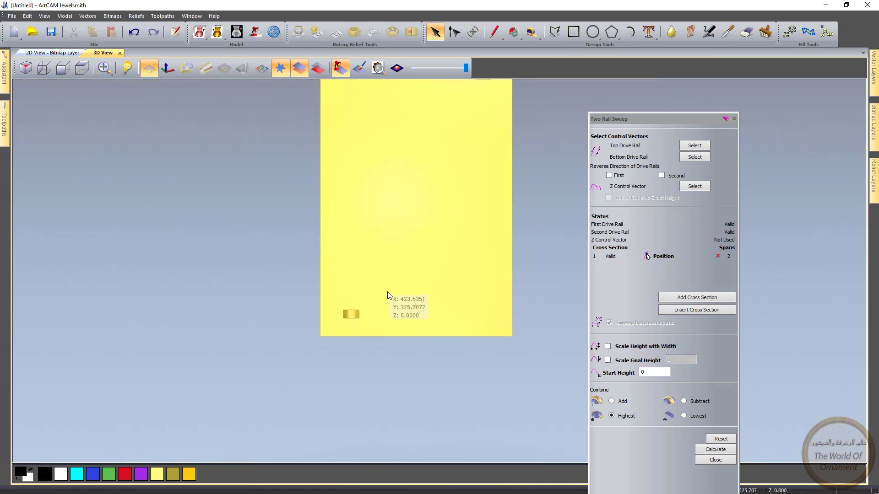
scroll(348, 322, "up", 2)
scroll(347, 322, "up", 5)
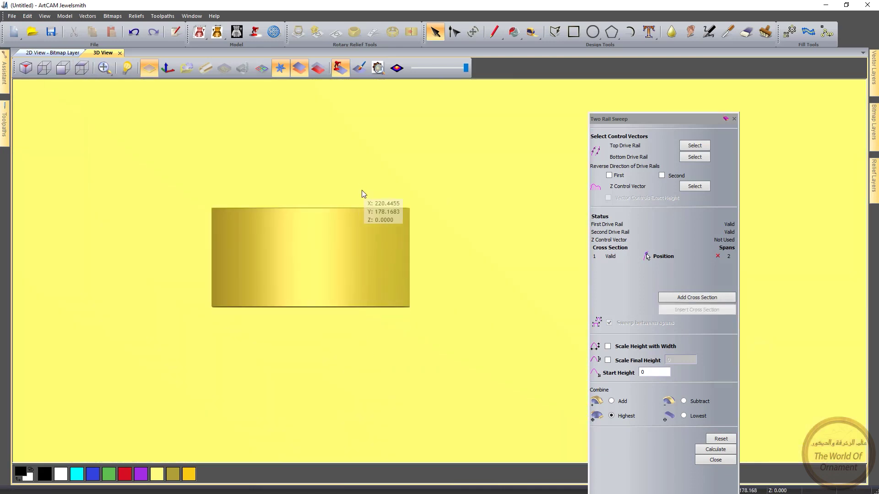
left_click_drag(367, 189, 418, 254)
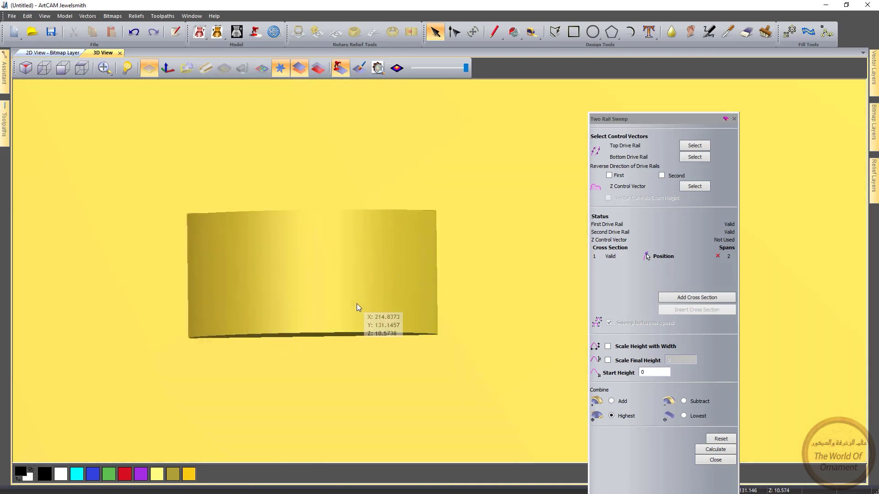
left_click(734, 119)
mouse_move(369, 289)
left_mouse_down()
mouse_move(386, 205)
mouse_move(362, 278)
left_mouse_up()
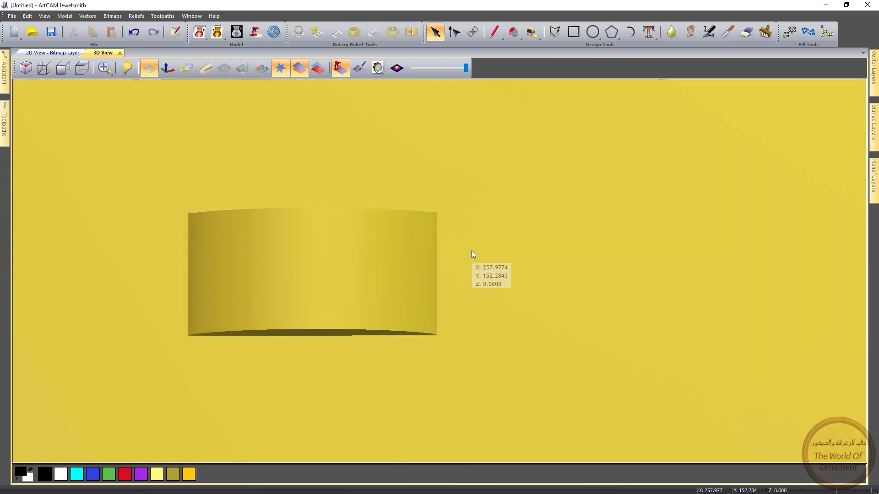
Step: Set up the Smooth sculpting tool with a radius of 28 pixels and a strength of 30%
right_click(467, 166)
mouse_move(501, 192)
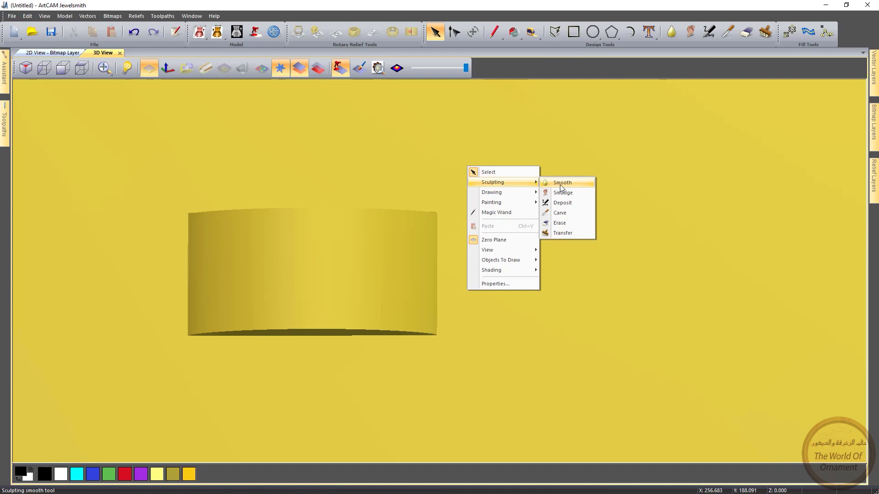
left_click(562, 182)
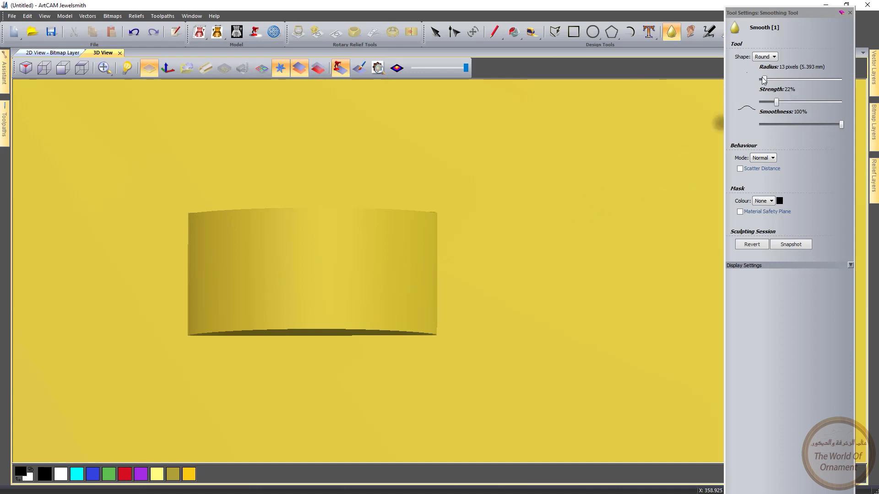
left_click_drag(766, 80, 782, 81)
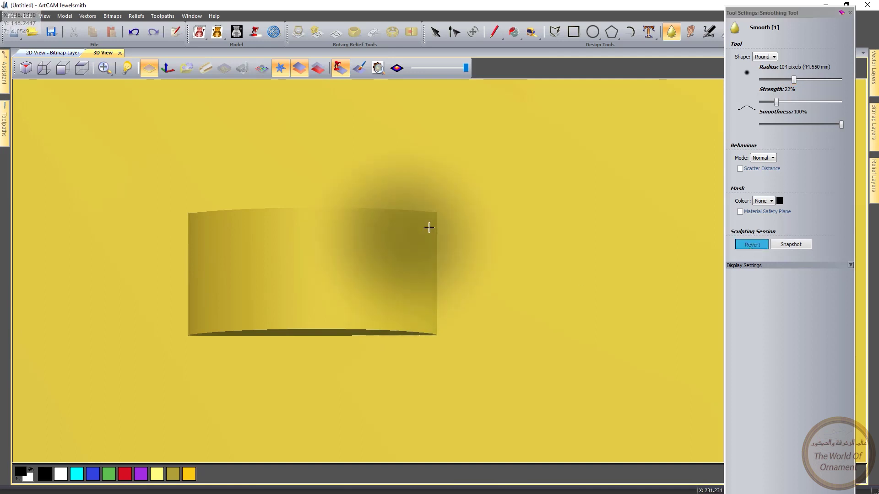
left_click_drag(791, 81, 783, 104)
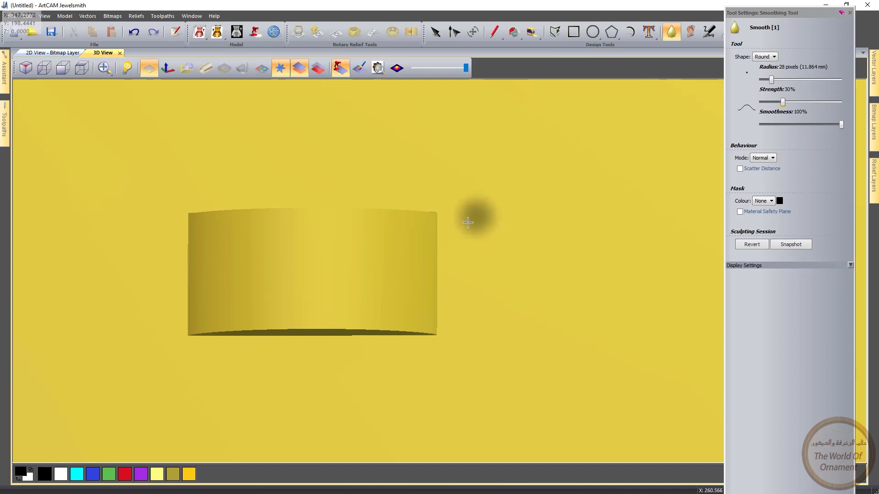
Step: Try the Smooth brush on the tile, revert the sculpting session and leave the tool
left_click(82, 67)
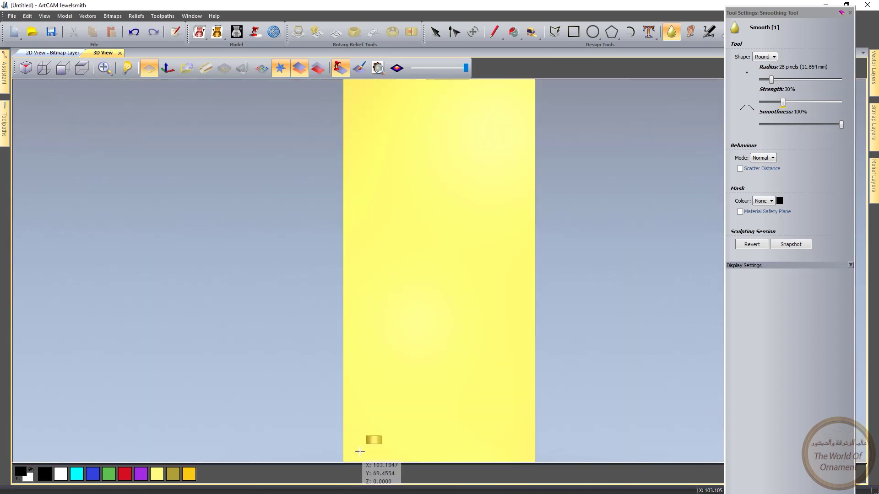
scroll(376, 443, "up", 10)
scroll(398, 407, "down", 3)
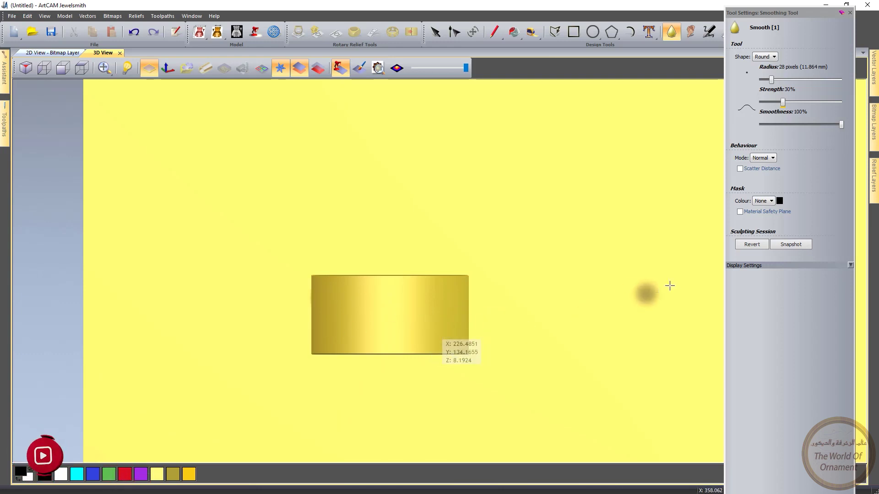
left_click_drag(801, 13, 712, 34)
left_click(873, 176)
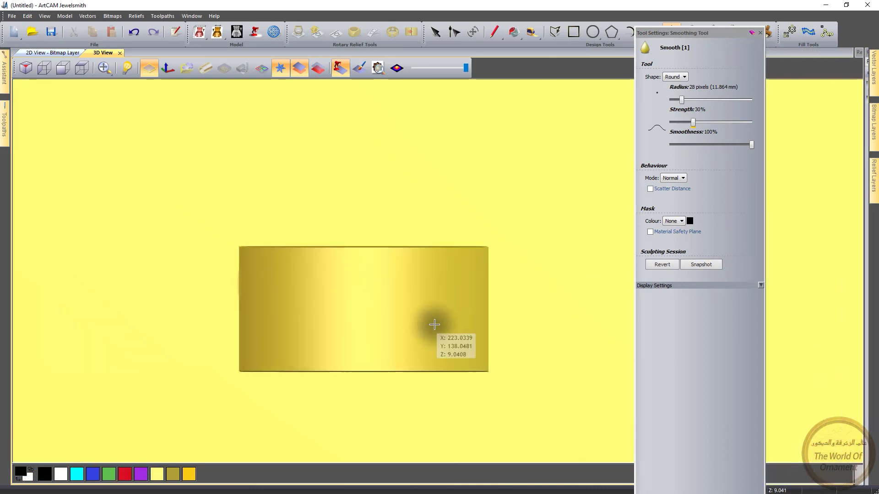
scroll(433, 320, "up", 3)
mouse_move(434, 320)
middle_mouse_down()
mouse_move(419, 276)
mouse_move(400, 301)
mouse_move(418, 304)
middle_mouse_up()
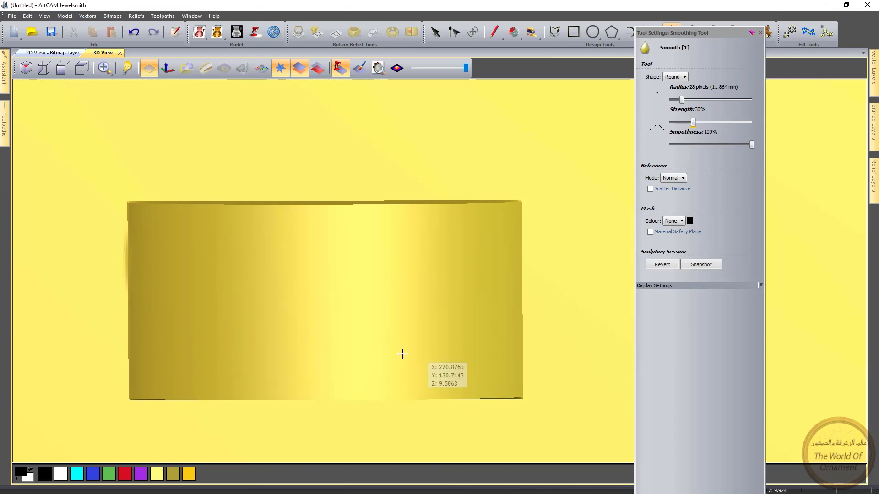
mouse_move(404, 352)
middle_mouse_down()
mouse_move(414, 273)
mouse_move(427, 248)
mouse_move(416, 308)
mouse_move(430, 336)
middle_mouse_up()
left_click(662, 265)
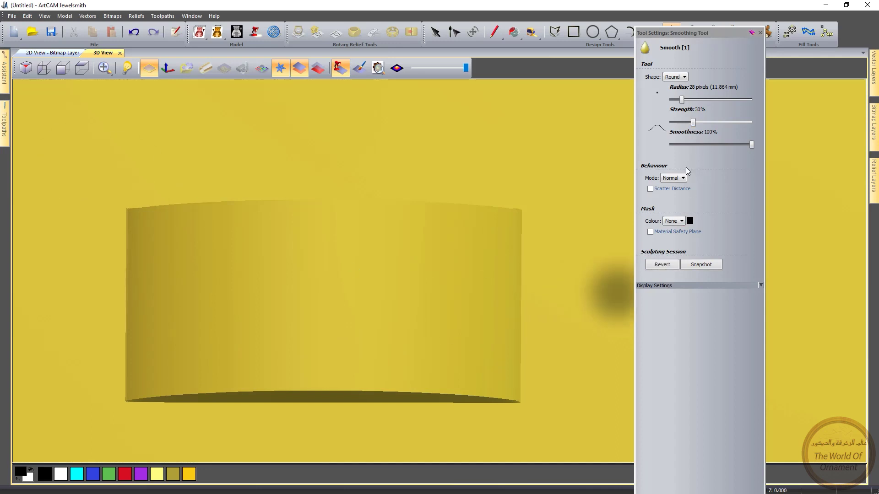
left_click(673, 77)
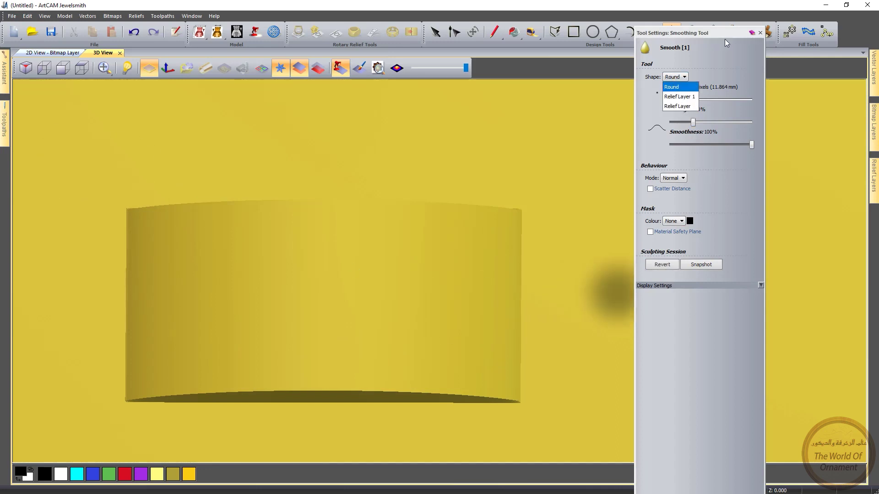
left_click(760, 33)
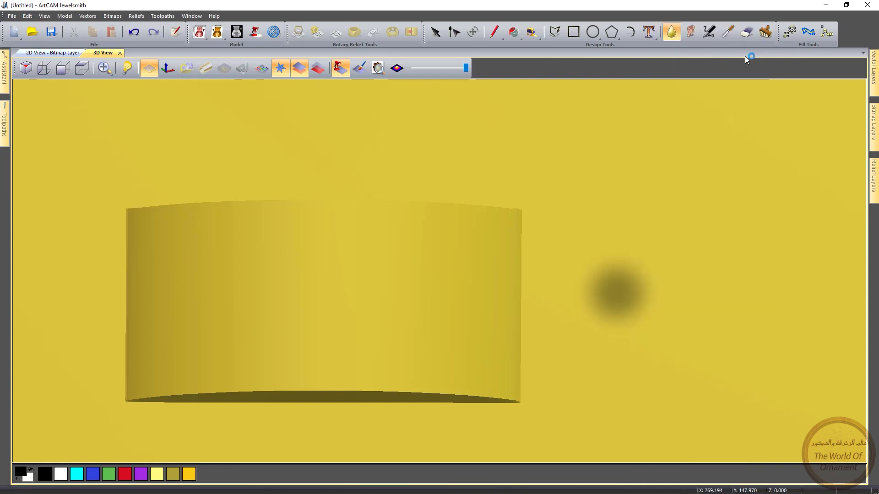
Step: Carve several lengthwise grooves across the tile's curved surface with the round Carve tool, and snapshot the sculpting
right_click(394, 263)
mouse_move(457, 279)
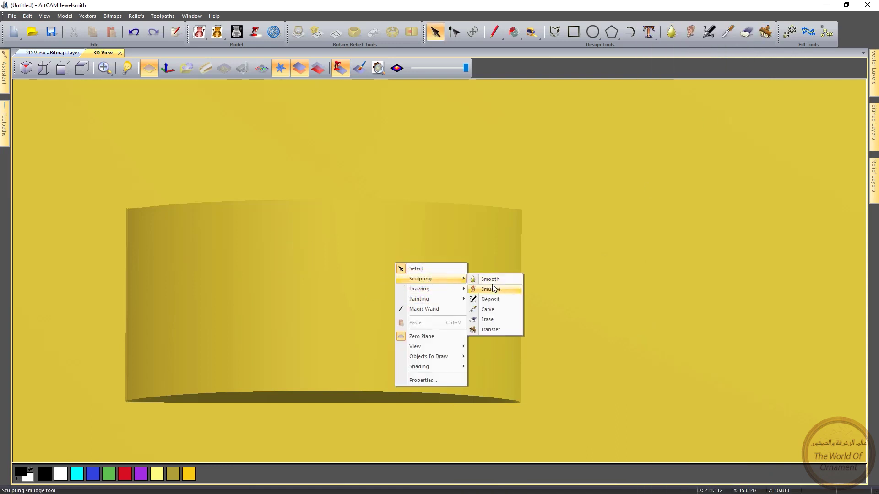
left_click(487, 310)
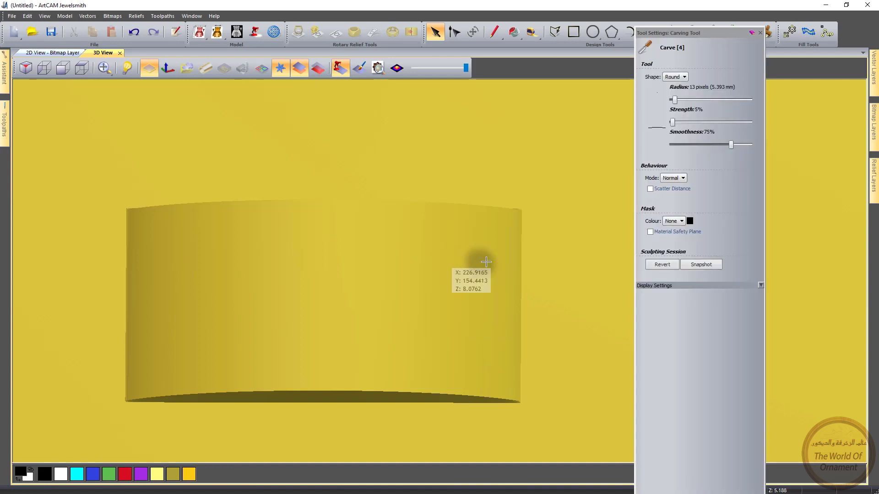
scroll(392, 267, "down", 1)
mouse_move(469, 265)
left_mouse_down()
mouse_move(293, 266)
mouse_move(308, 269)
left_mouse_up()
left_click_drag(483, 336, 395, 326)
left_click_drag(449, 301, 252, 300)
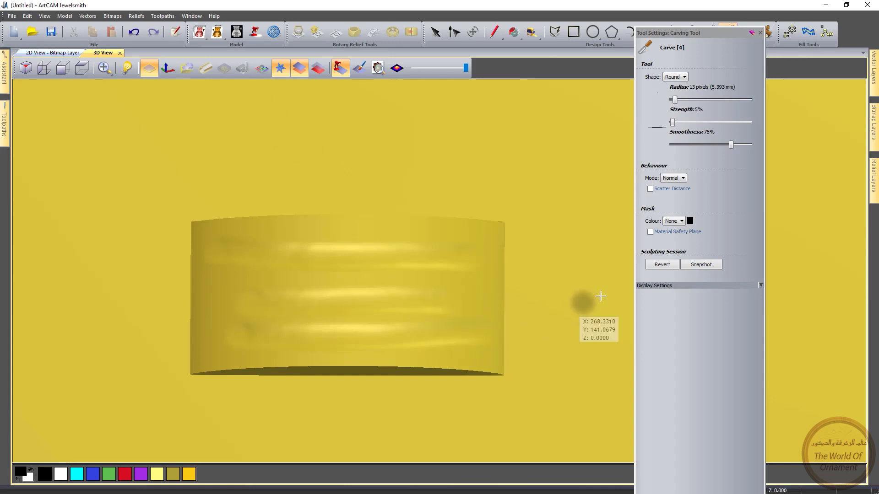
middle_click_drag(464, 306, 423, 311)
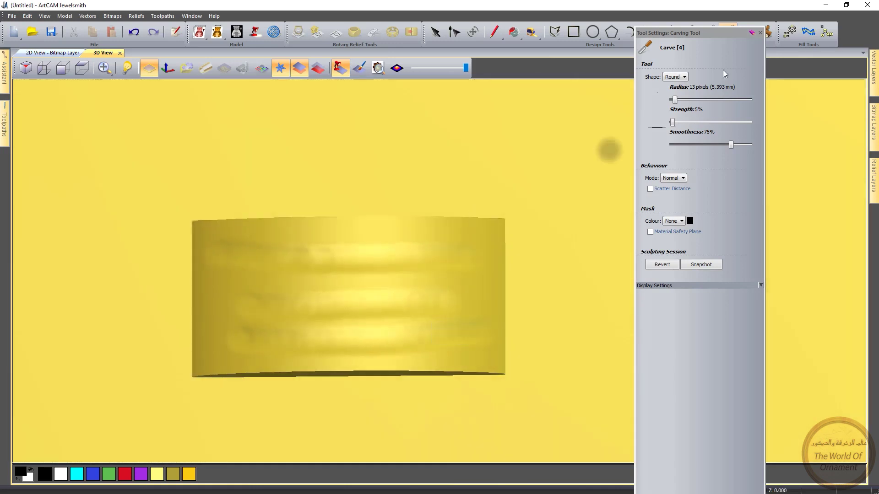
left_click(707, 265)
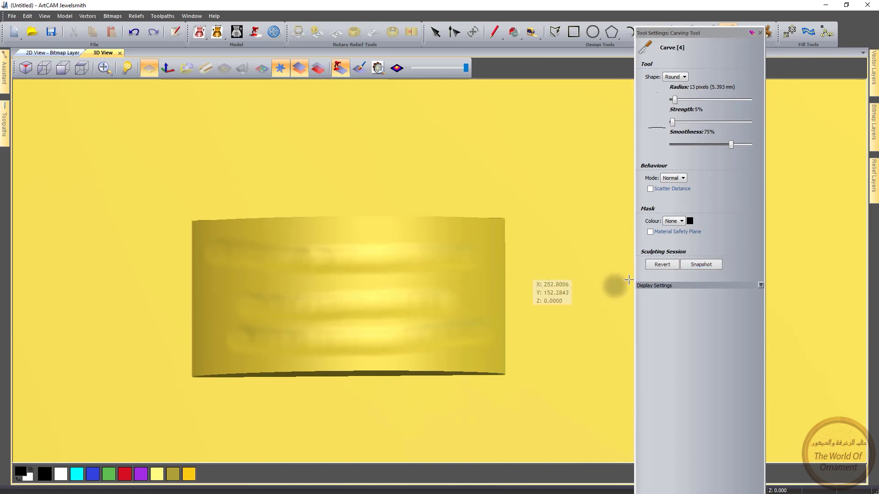
left_click(760, 33)
Step: Display the vectors over the relief in a view from above and select the small rectangle around the carved tile
middle_click_drag(413, 320, 395, 257)
left_click(44, 68)
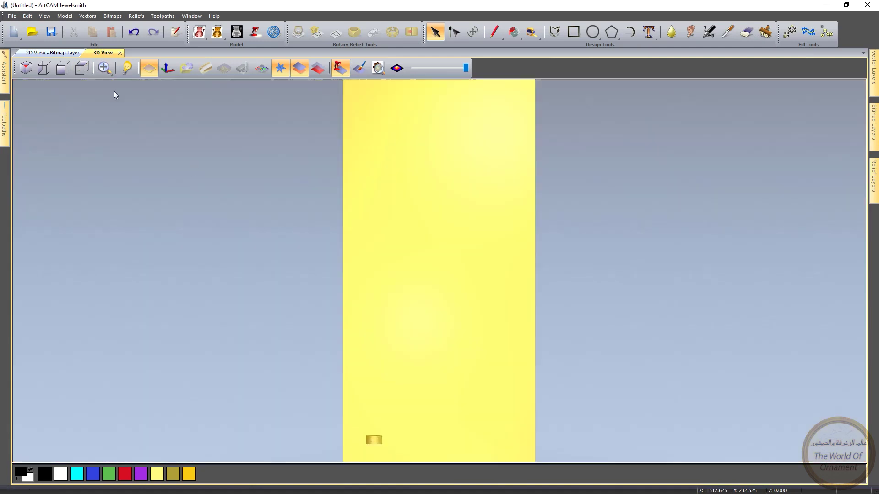
left_click(262, 68)
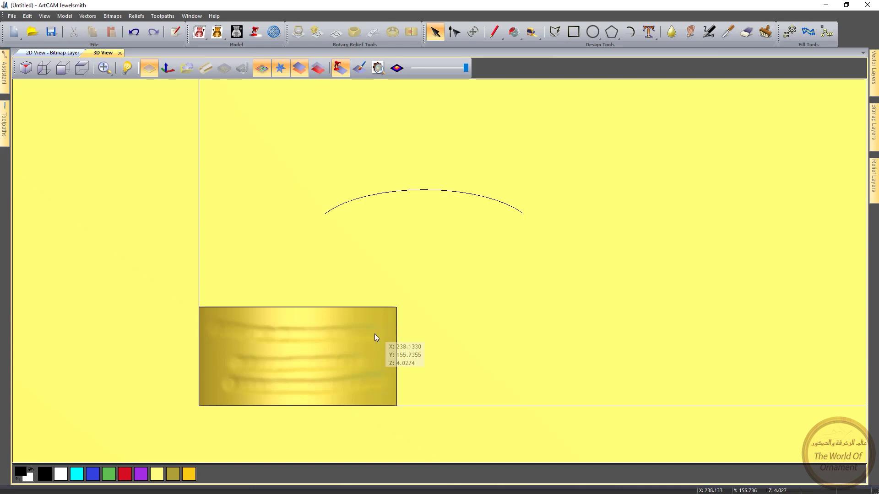
left_click(397, 318)
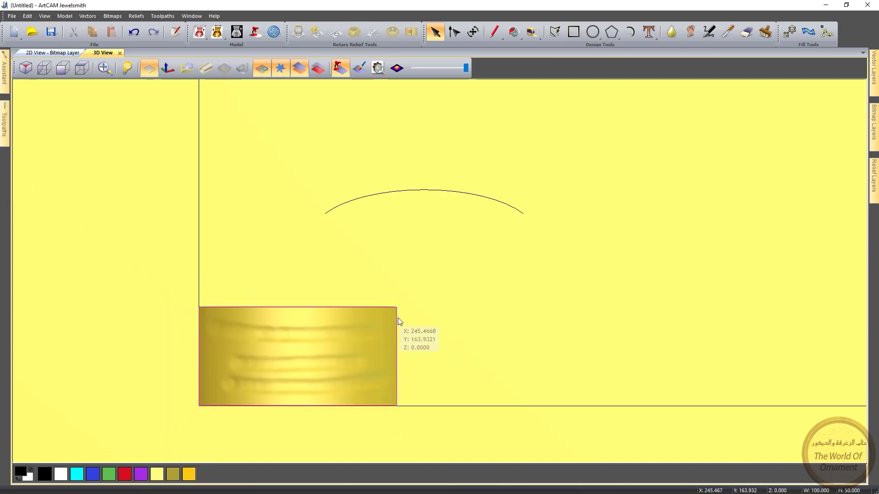
mouse_move(3, 78)
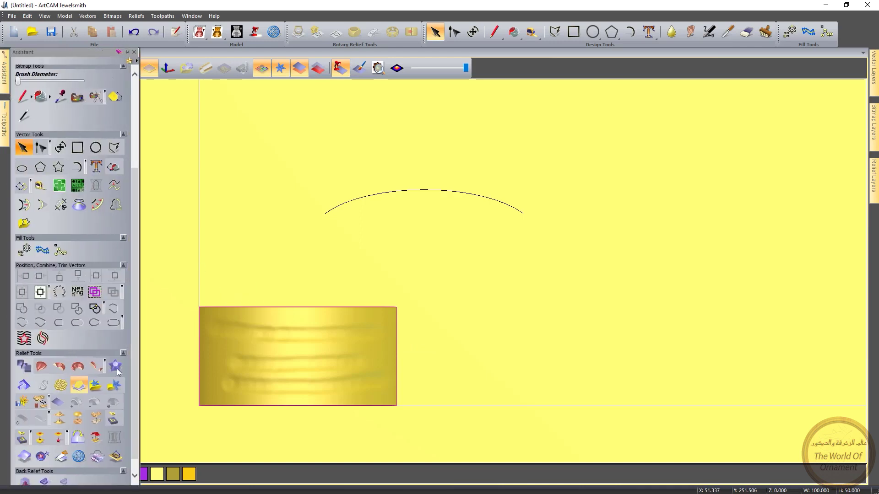
key("F12")
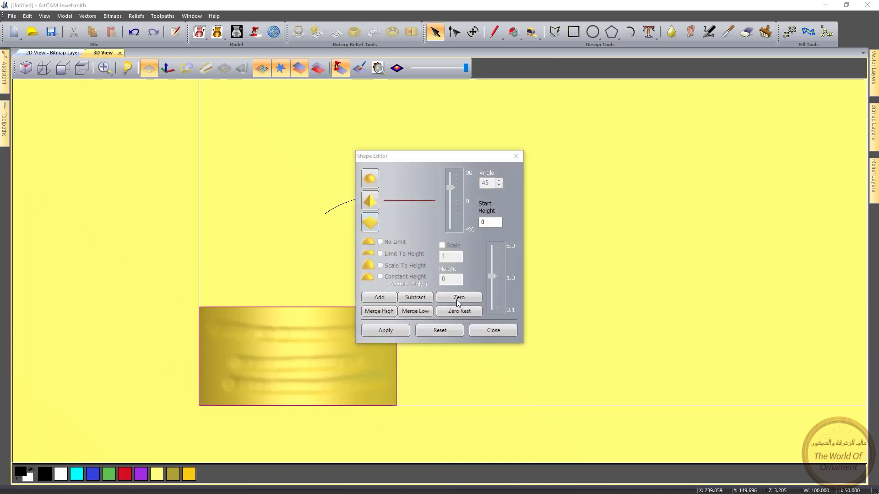
left_click(493, 331)
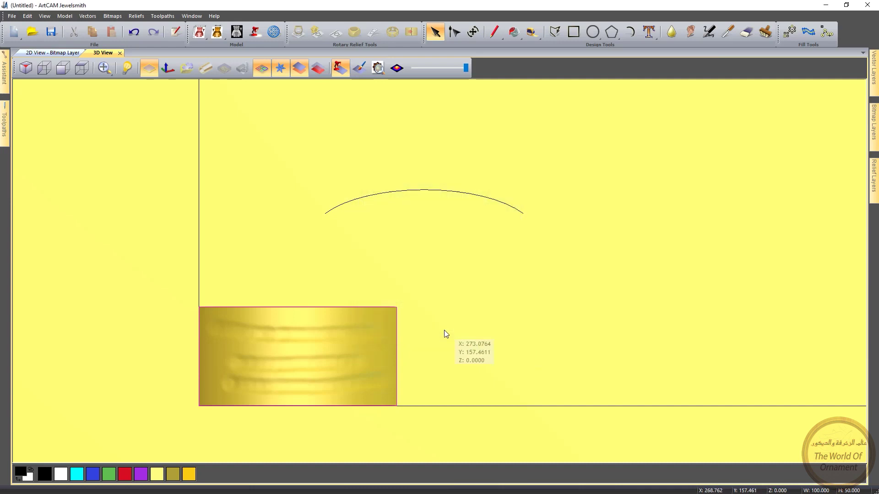
Step: Cut out the carved tile with the Relief Cookie Cutter and resize the piece to 100 mm wide by 50 mm high
mouse_move(4, 77)
scroll(58, 402, "down", 1)
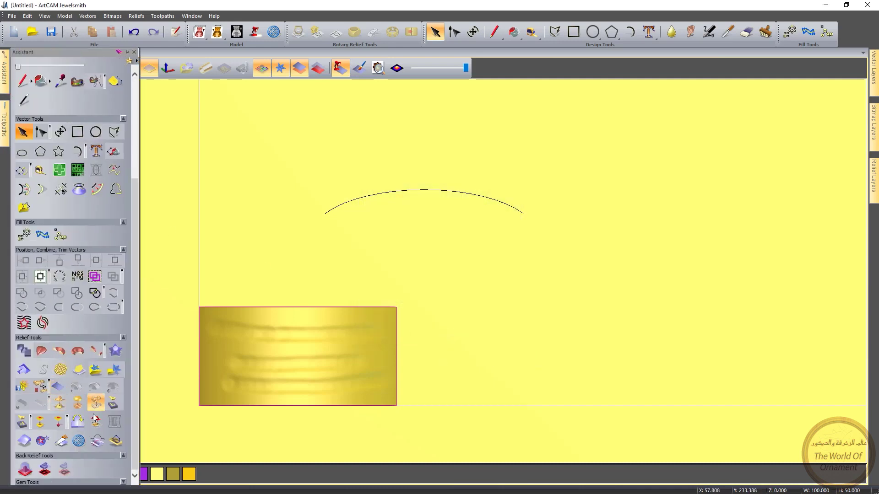
left_click(43, 441)
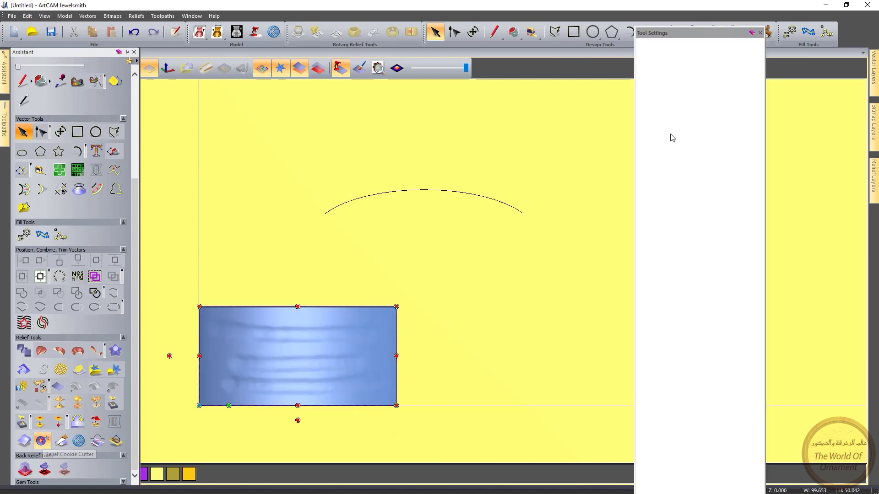
double_click(689, 90)
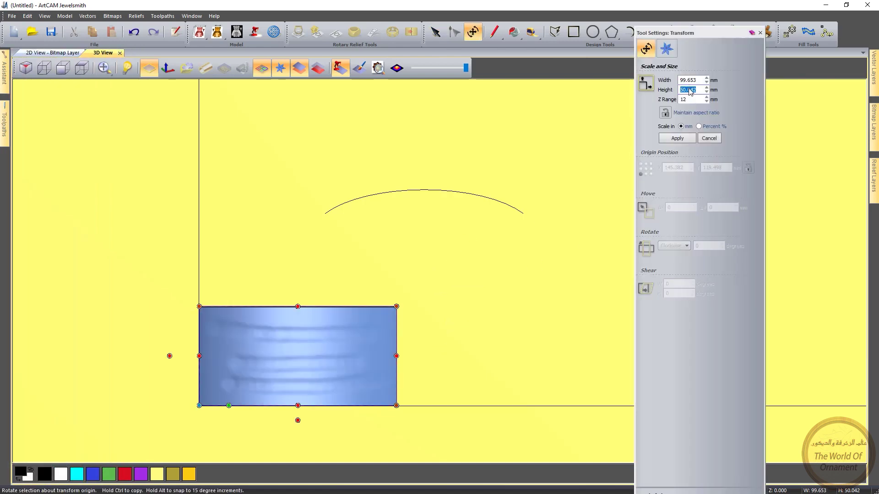
type("50")
left_click(677, 138)
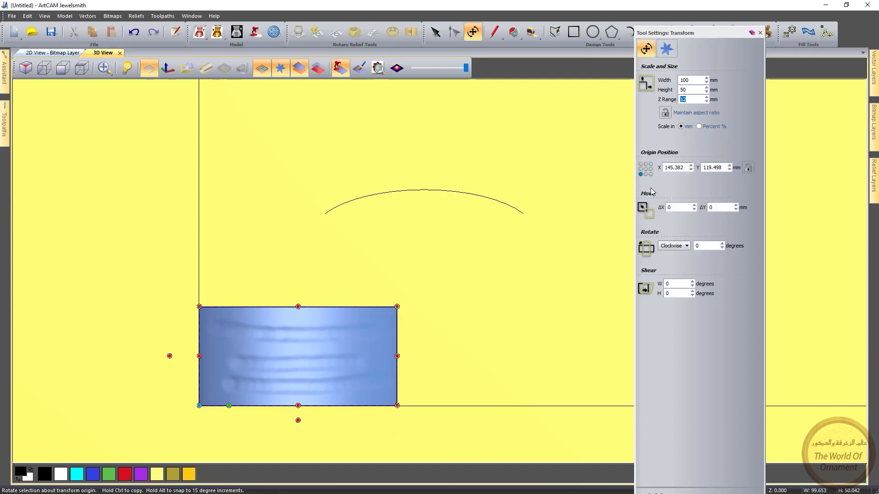
left_click(760, 33)
Step: Delete the cross-section arc above the tile
left_click(504, 202)
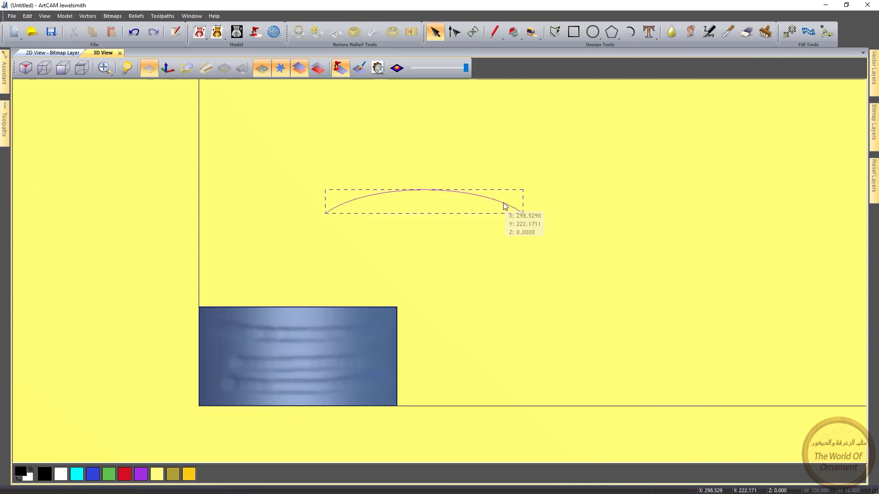
key("Delete")
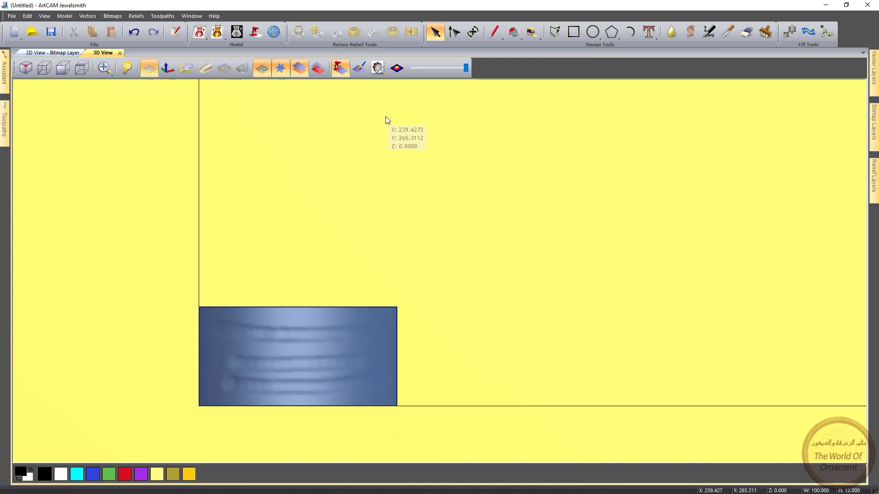
Step: Mirror-copy the cut-out tile to the right three times along the square's lower edge, and select all four tiles
key("m")
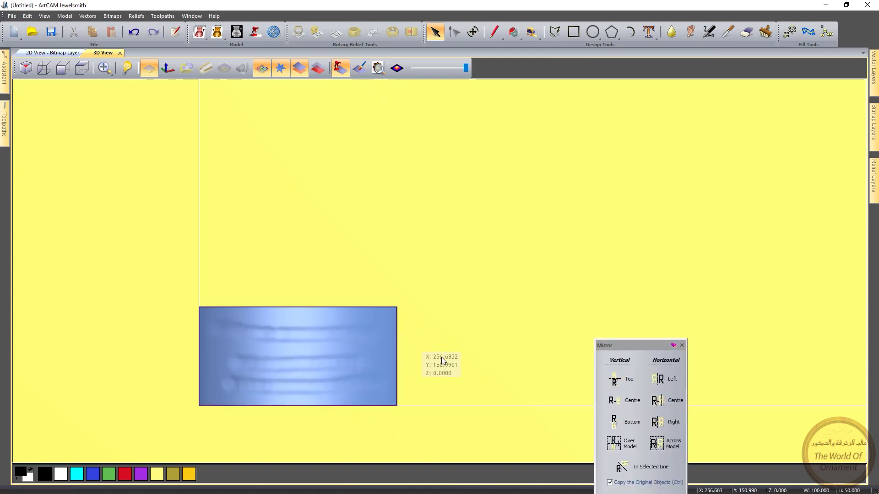
left_click(661, 430)
left_click(658, 424)
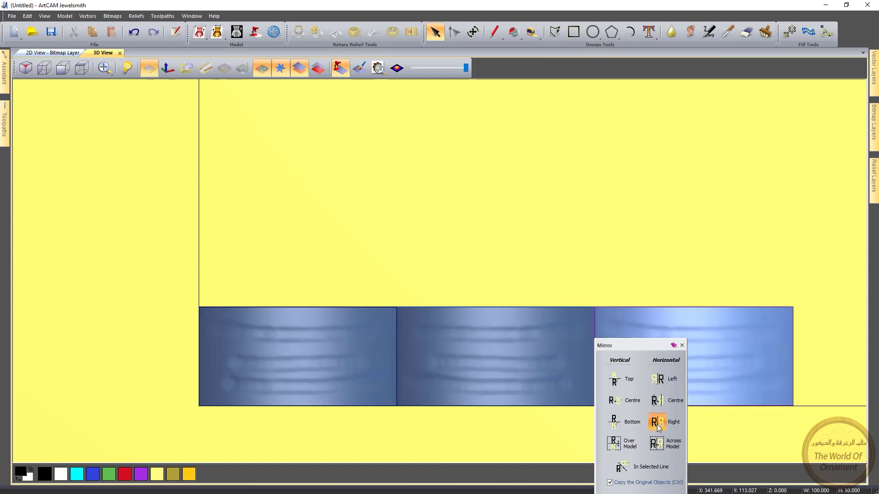
left_click(657, 424)
left_click_drag(733, 275, 255, 355)
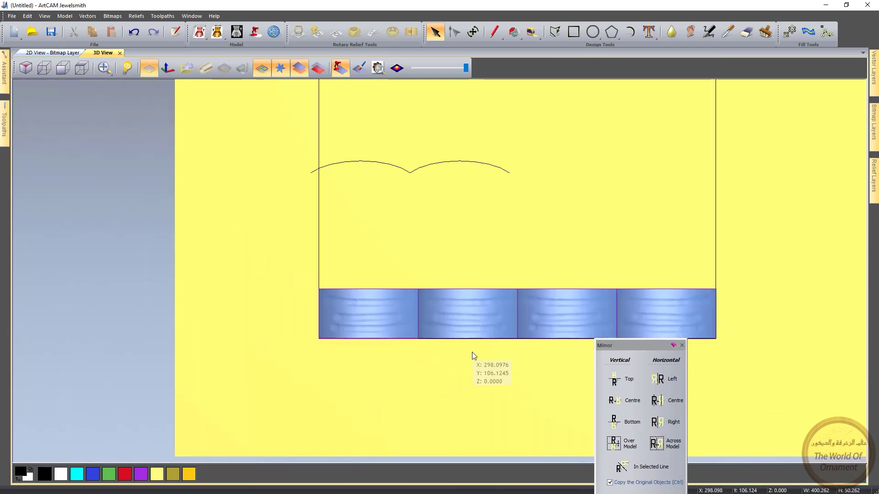
Step: Mirror-copy the four selected tiles upward to form a second row
left_click(614, 379)
Step: Move the second row of tiles by -25 mm in X with Transform
right_click(558, 276)
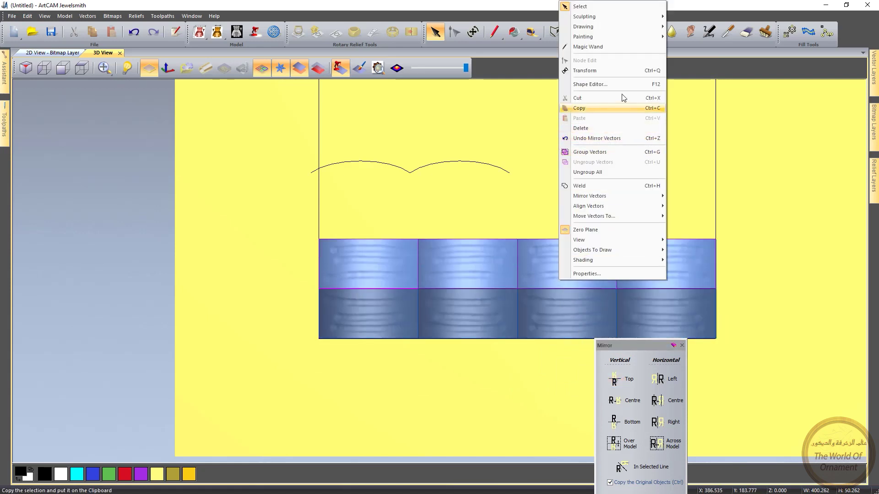
left_click(615, 71)
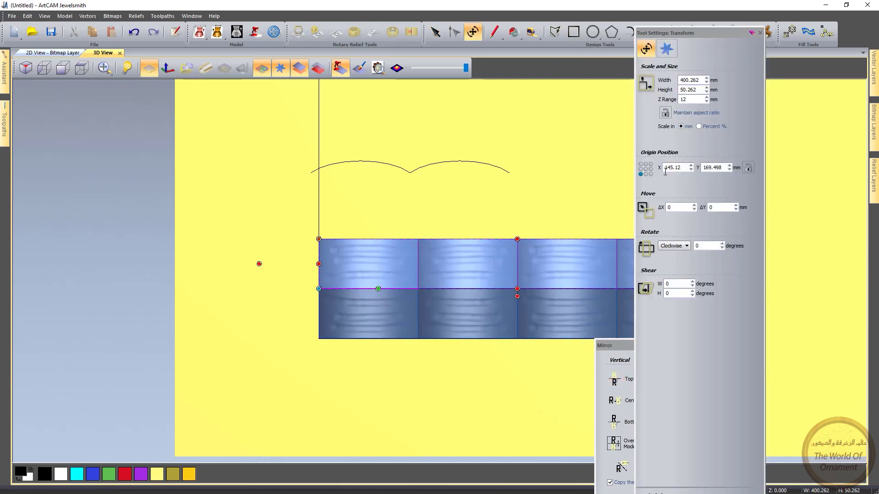
double_click(678, 207)
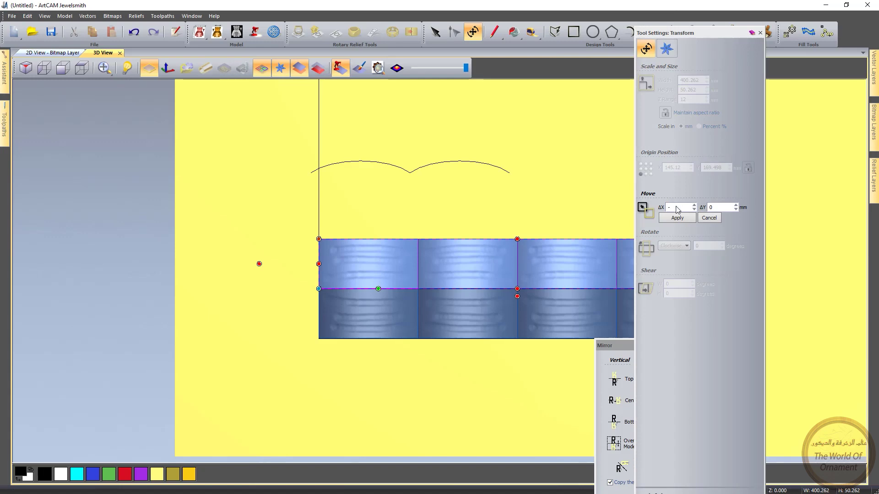
left_click(675, 219)
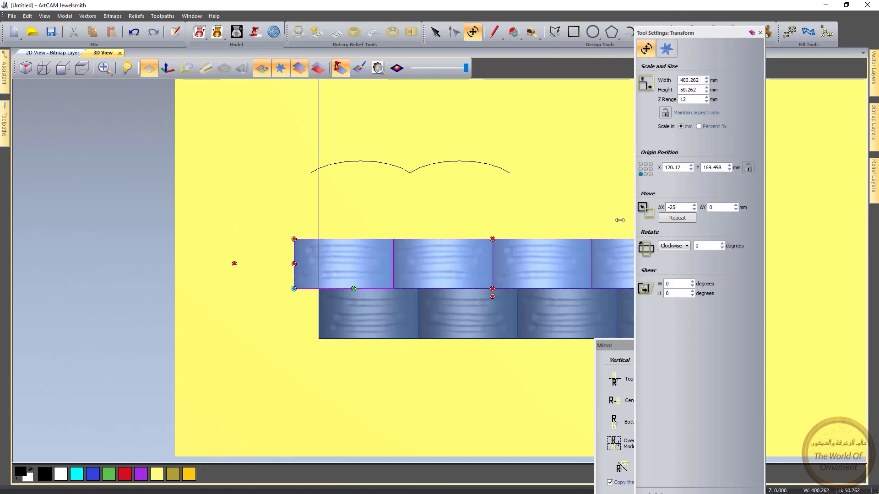
left_click(760, 33)
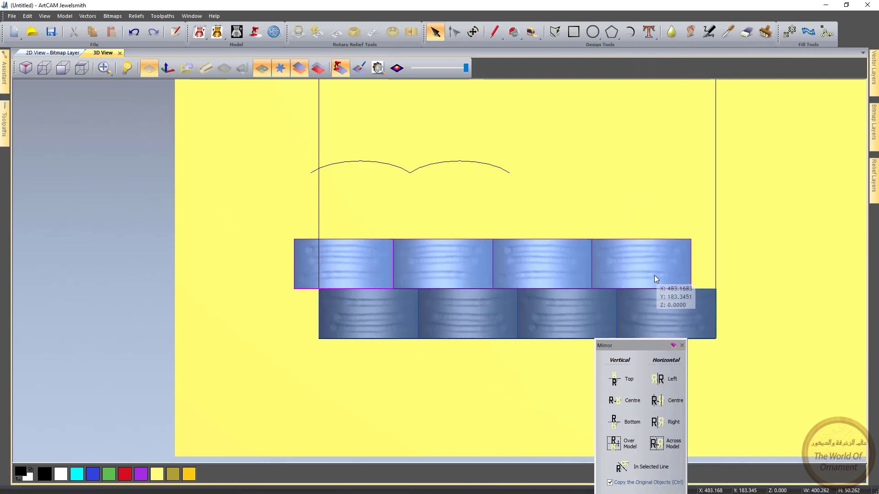
Step: Mirror-copy the second row's rightmost tile to the right and move the double-arc vector outside the panel
left_click(710, 317)
left_click(690, 281)
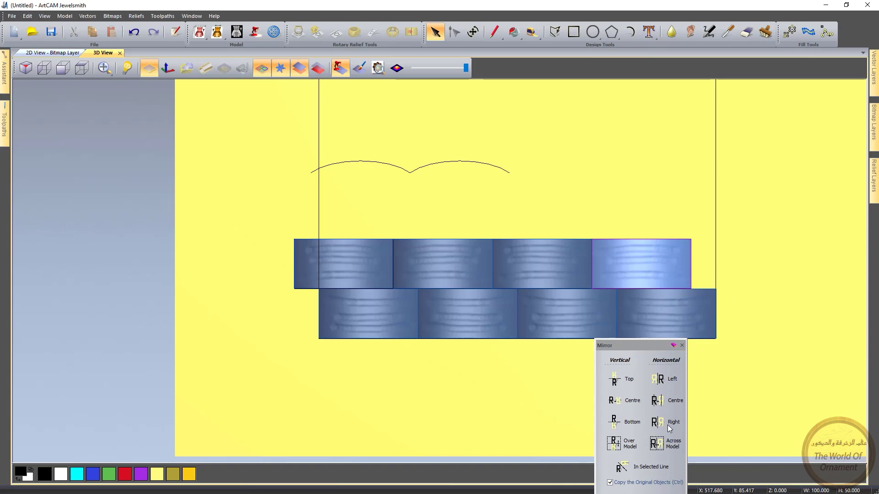
left_click(659, 423)
left_click_drag(547, 134, 256, 187)
left_click_drag(403, 174, 94, 189)
Step: Mirror-copy both tile rows upward and shift the copies by -25 mm in X
left_click_drag(807, 201, 255, 359)
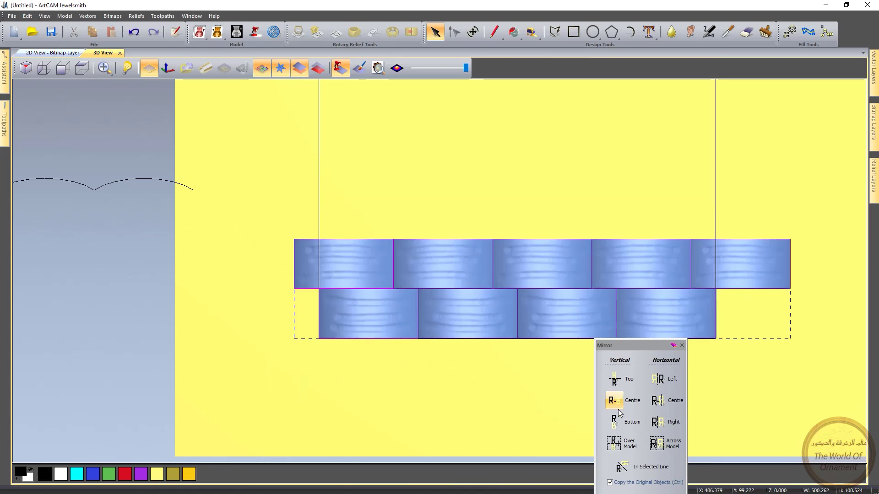
left_click(614, 384)
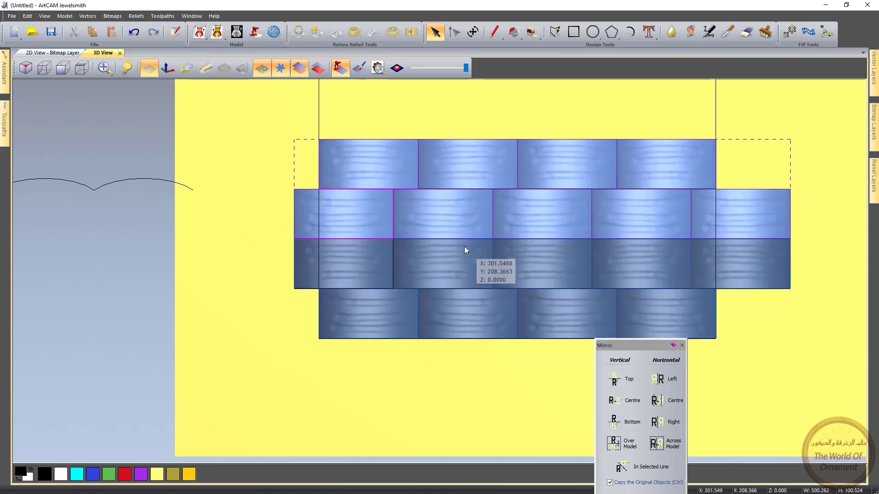
right_click(435, 223)
left_click(472, 68)
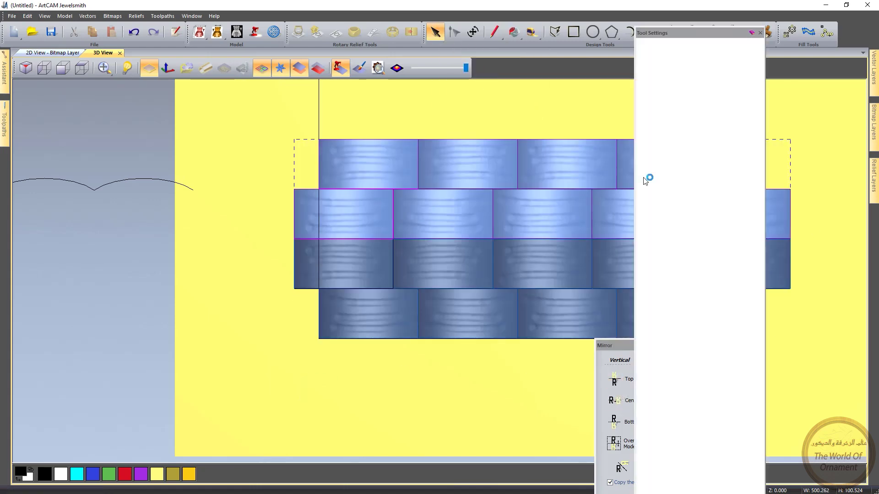
double_click(677, 207)
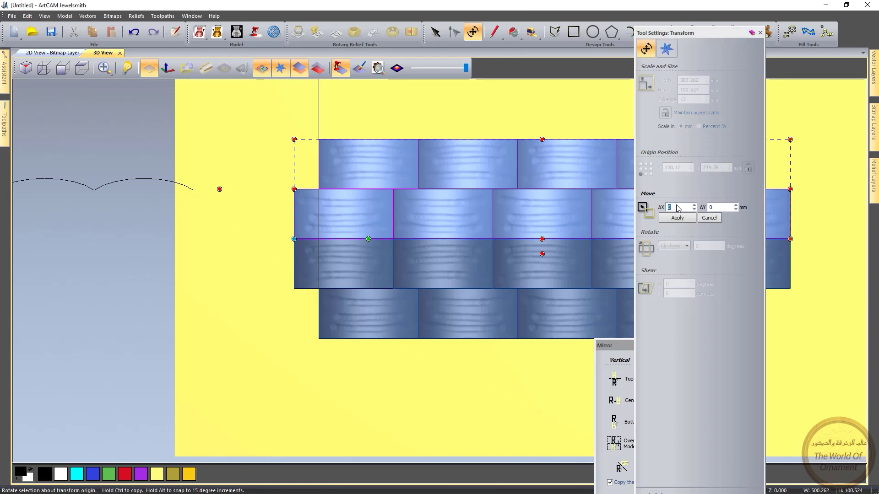
key("Return")
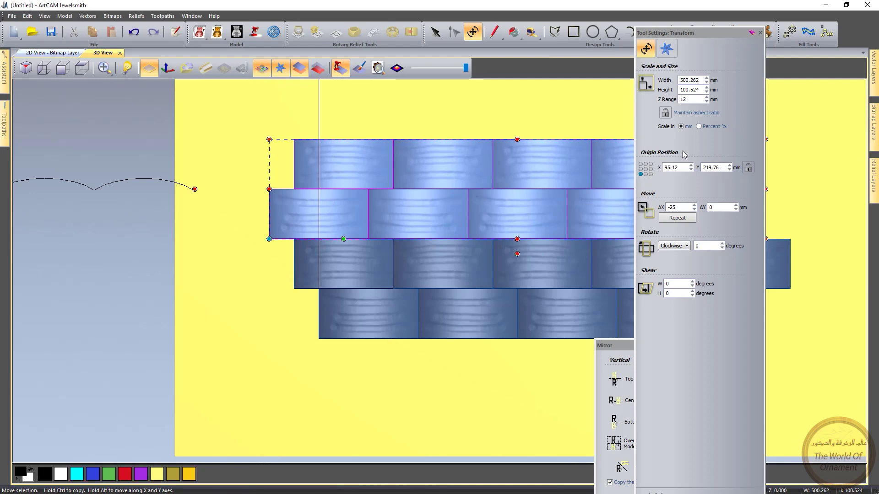
Step: Undo the shift of the two copied rows and delete them
key("ctrl+z")
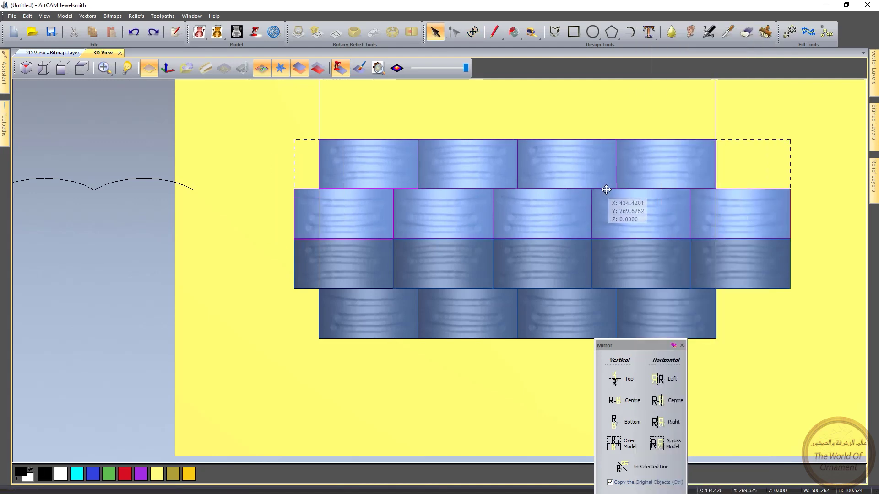
left_click_drag(839, 111, 251, 269)
key("Delete")
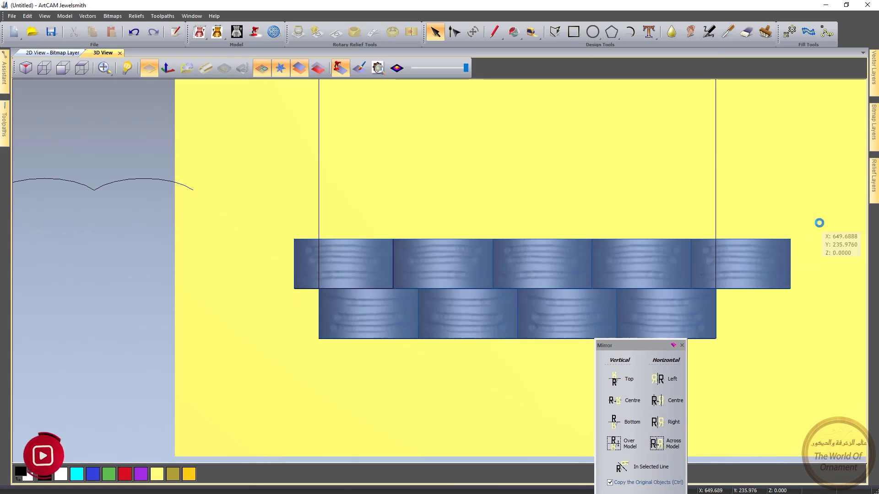
Step: Undo the edits back to the unshifted second row of four tiles
key("ctrl+z")
key("ctrl+z")
key("ctrl+z")
key("ctrl+z")
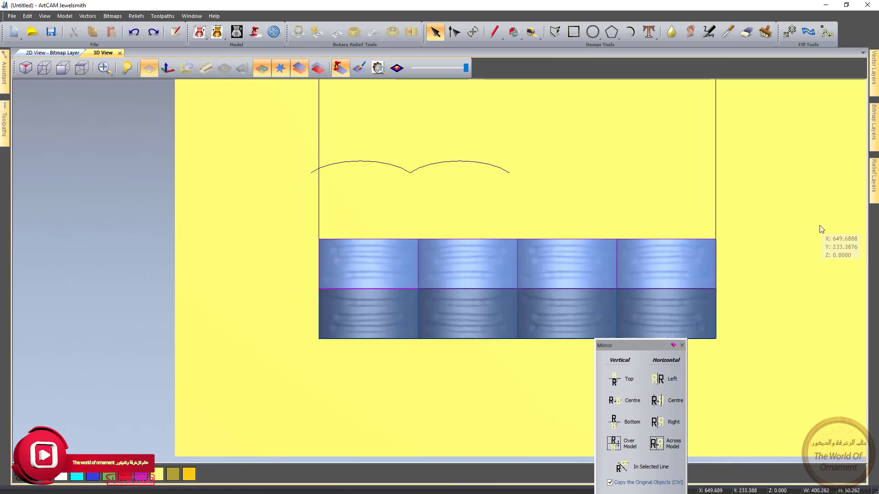
Step: Move the second row of tiles by -50 mm in X with Transform
left_click_drag(289, 298, 291, 297)
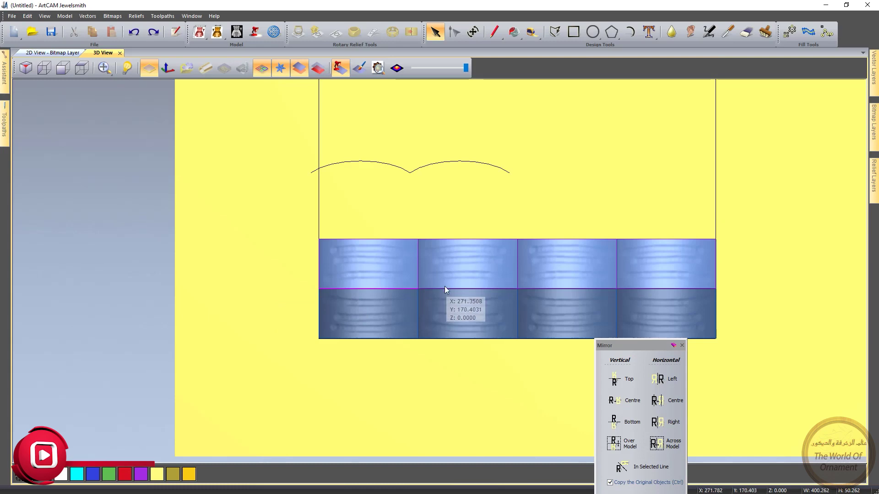
right_click(444, 283)
left_click(479, 75)
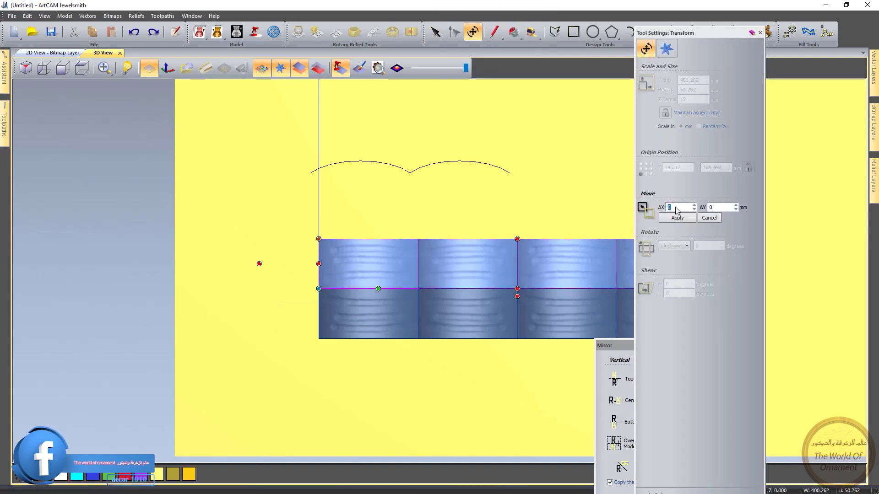
type("50")
key("Return")
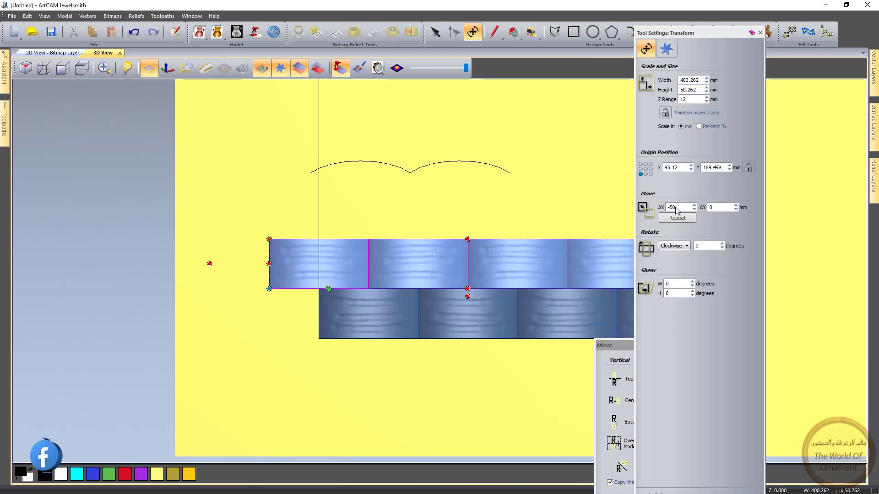
left_click(760, 33)
Step: Add a fifth tile to the second row by mirroring its rightmost one, and move the double-arc vector off the panel to the left
left_click(666, 247)
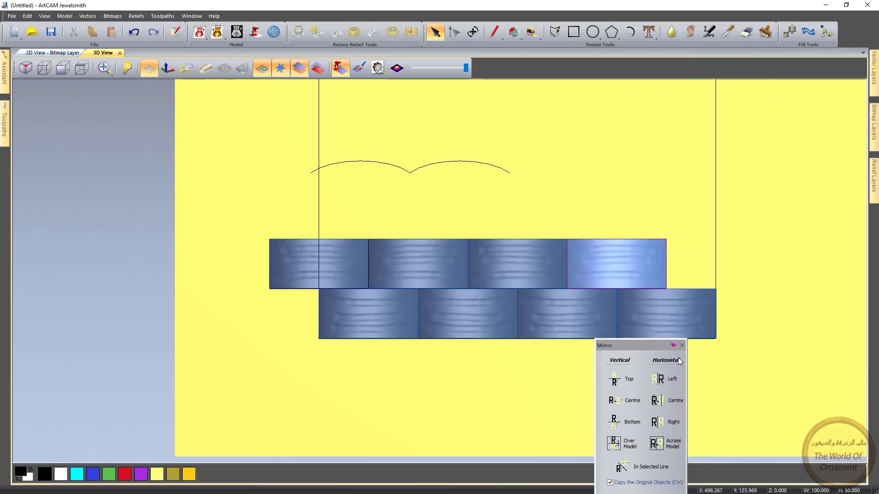
left_click(671, 422)
left_click_drag(527, 131, 343, 198)
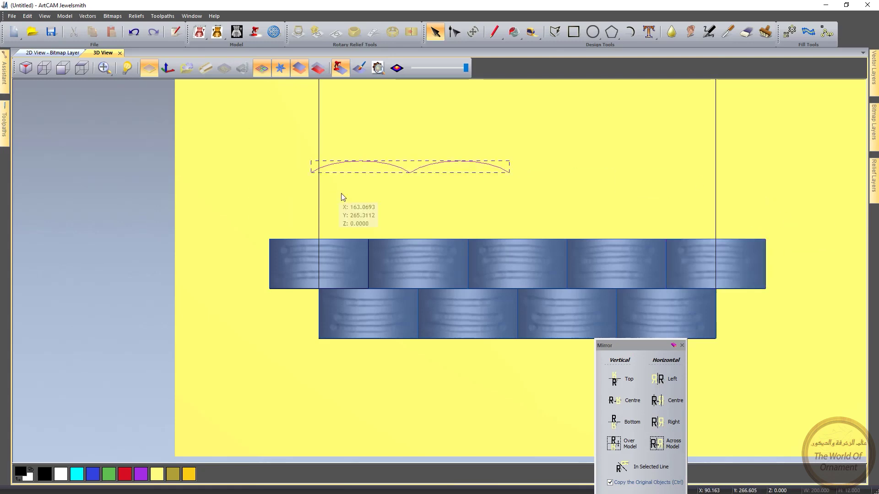
left_click_drag(406, 174, 36, 159)
Step: Mirror-copy both tile rows upward and shift the two copied rows by 50 mm in X
left_click_drag(798, 218, 196, 351)
left_click(614, 379)
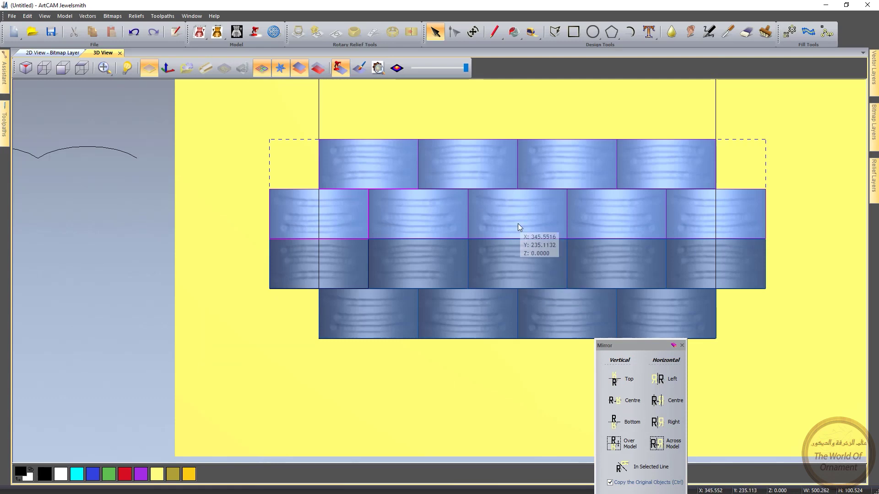
right_click(501, 224)
left_click(549, 73)
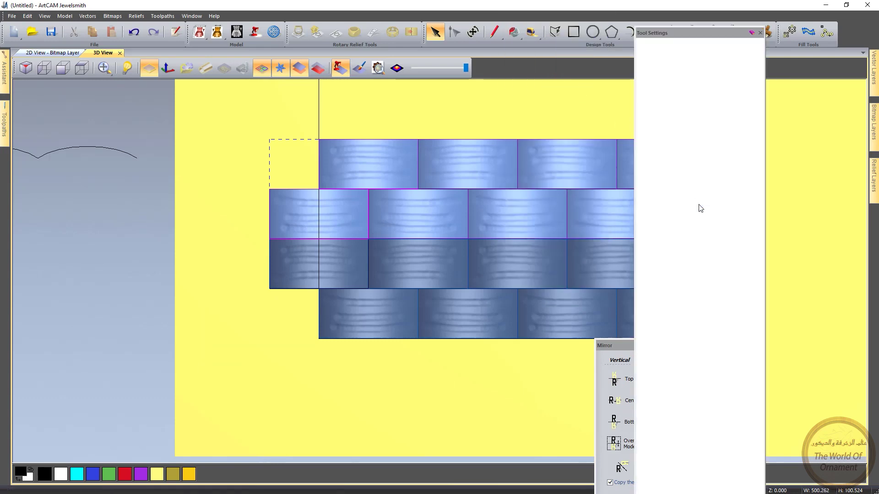
double_click(674, 207)
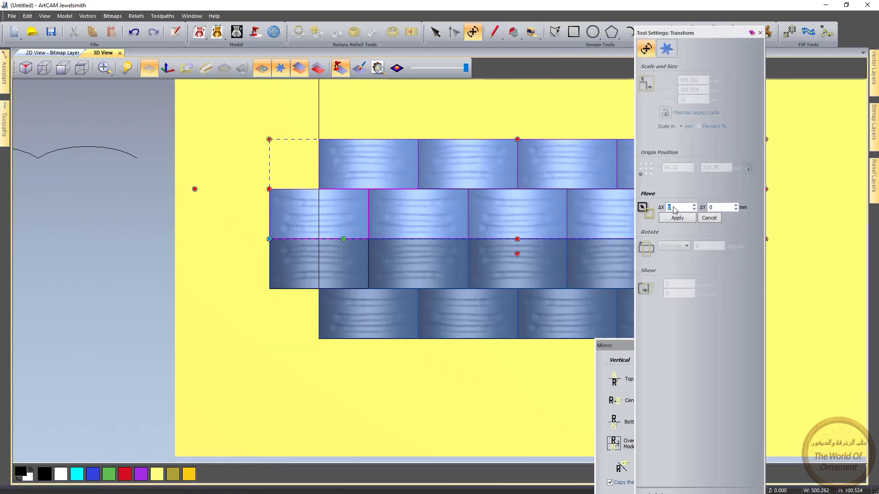
type("50")
key("Return")
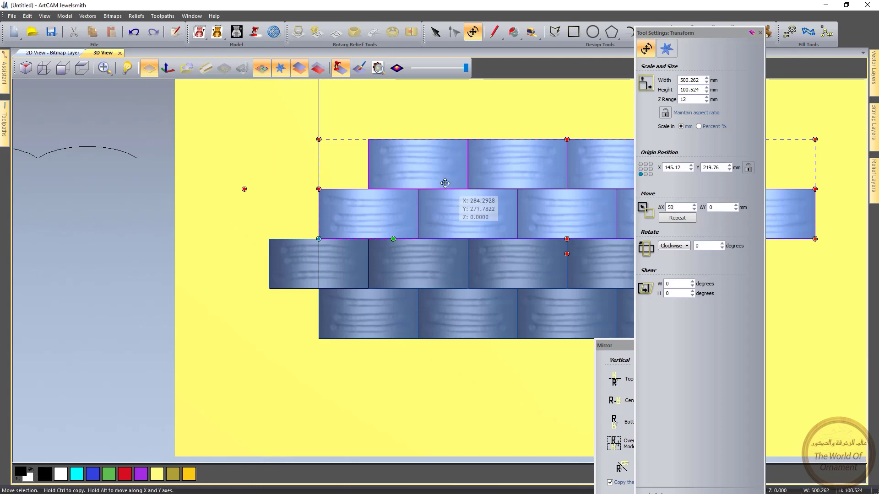
key("Escape")
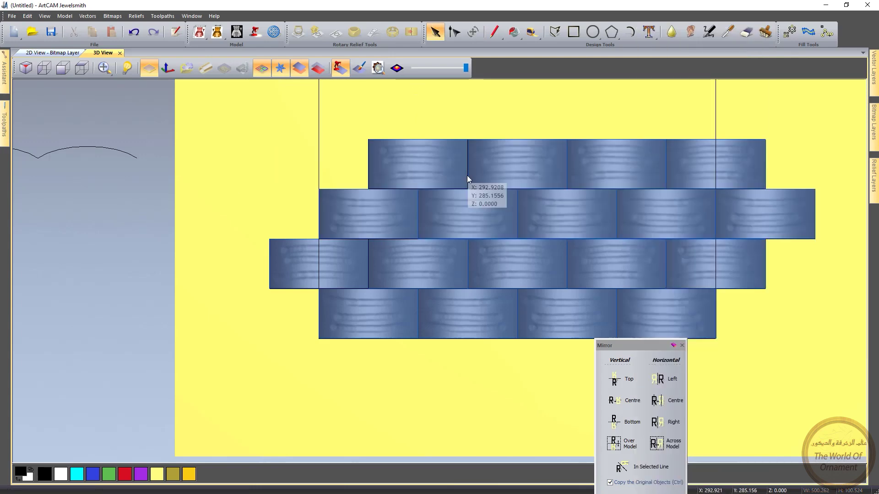
Step: Mirror-copy the fourth row's leftmost tile to the left to fill the gap at the square's edge
left_click(463, 142)
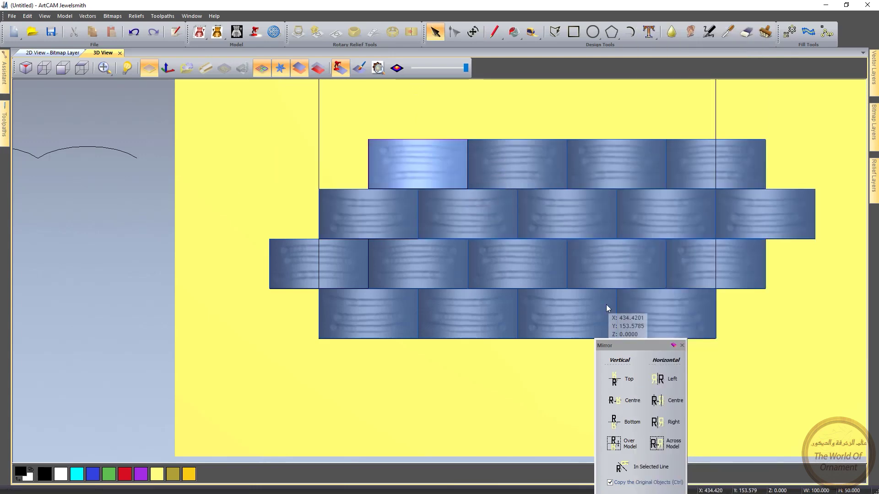
left_click(659, 379)
left_click(212, 199)
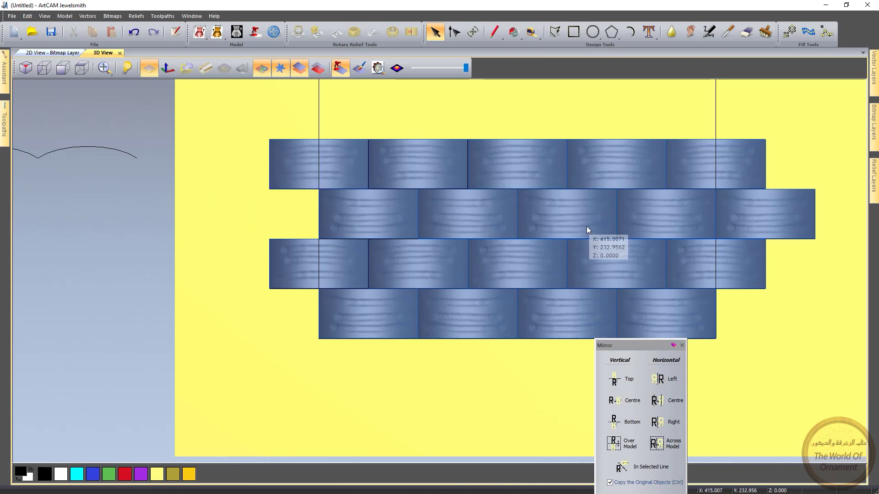
Step: Mirror-copy all four tile rows upward and shift the four copied rows by 50 mm in X
scroll(613, 238, "down", 1)
middle_click_drag(764, 144, 712, 176)
left_click_drag(712, 175, 231, 371)
left_click(614, 379)
right_click(464, 170)
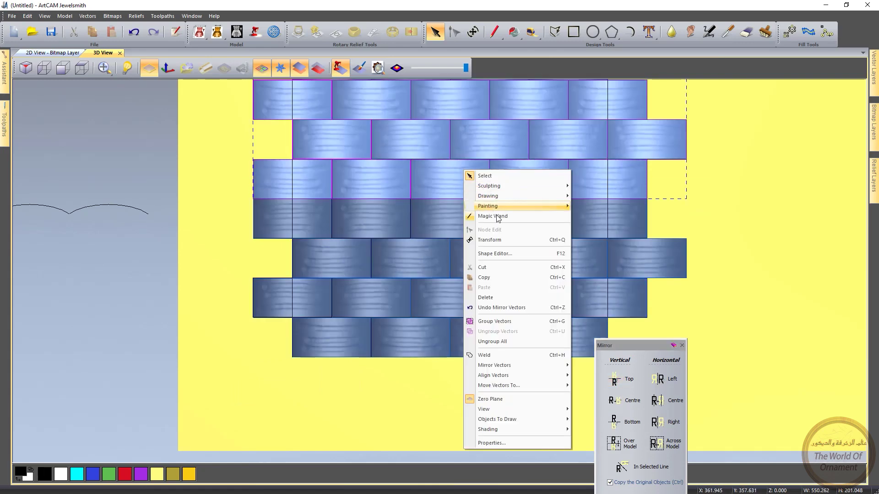
left_click(499, 240)
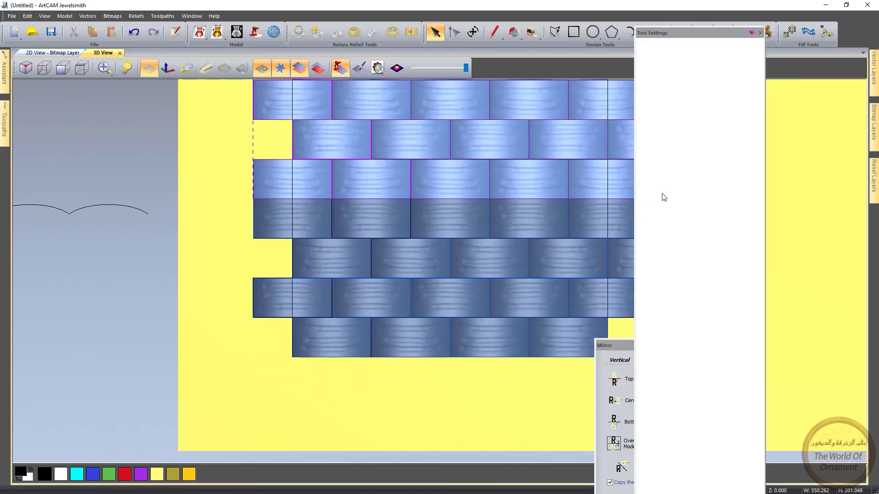
left_click(677, 207)
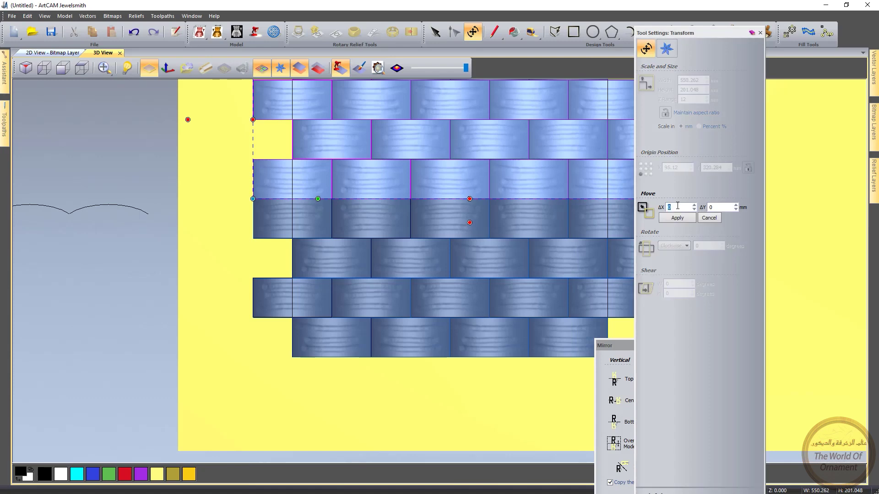
type("50")
key("Return")
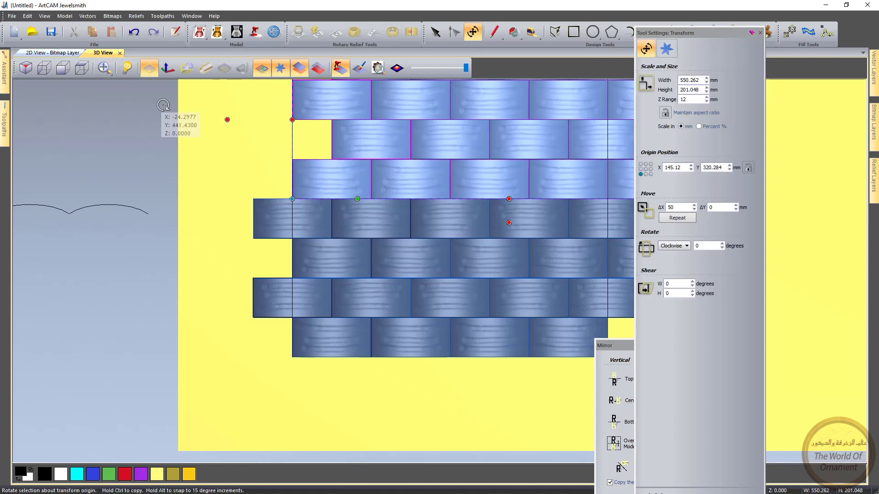
key("Escape")
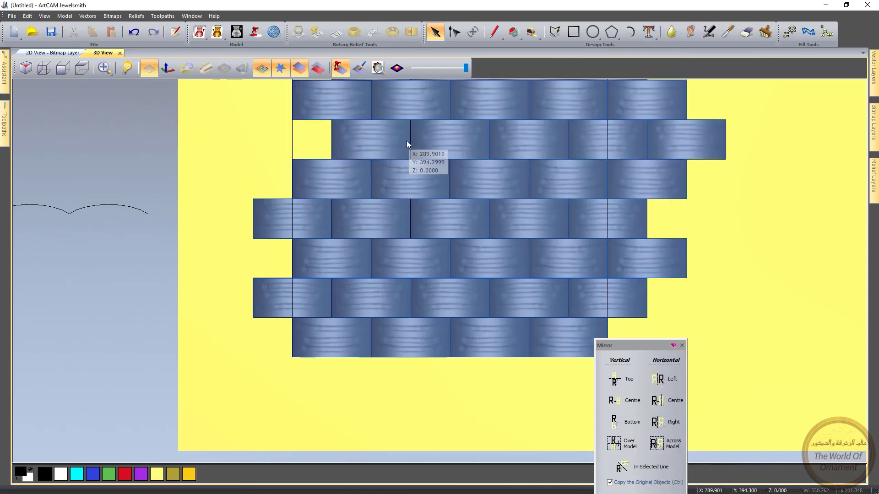
Step: Mirror-copy the leftmost tile of the sixth row from the bottom to the left
left_click(334, 126)
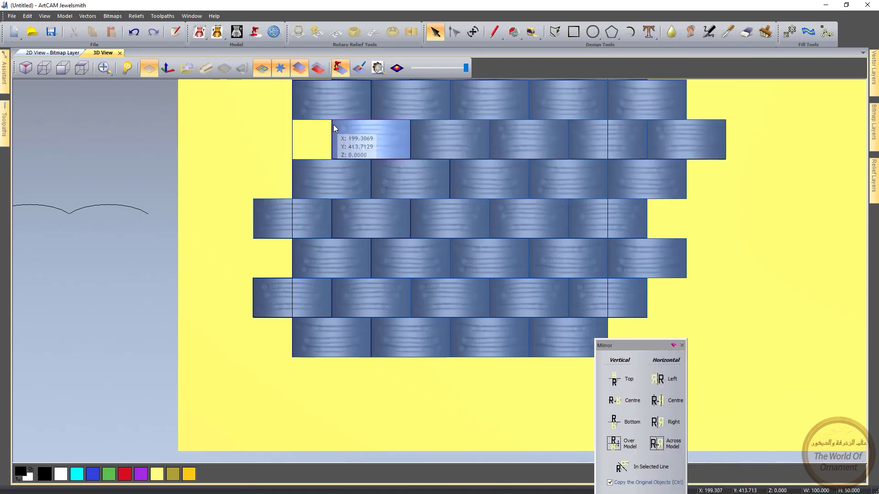
left_click(658, 378)
middle_click_drag(747, 215, 712, 278)
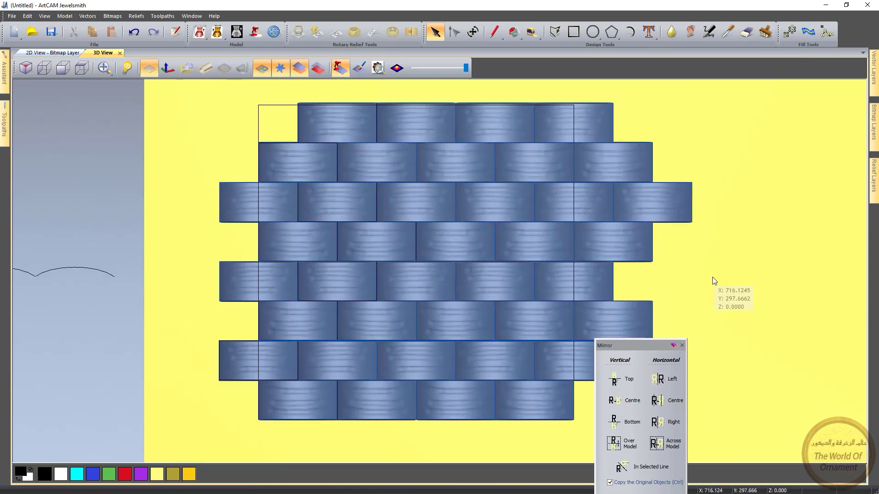
Step: Mirror-copy the leftmost tile of the top row to the left to fill the gap at the square's corner
left_click(365, 151)
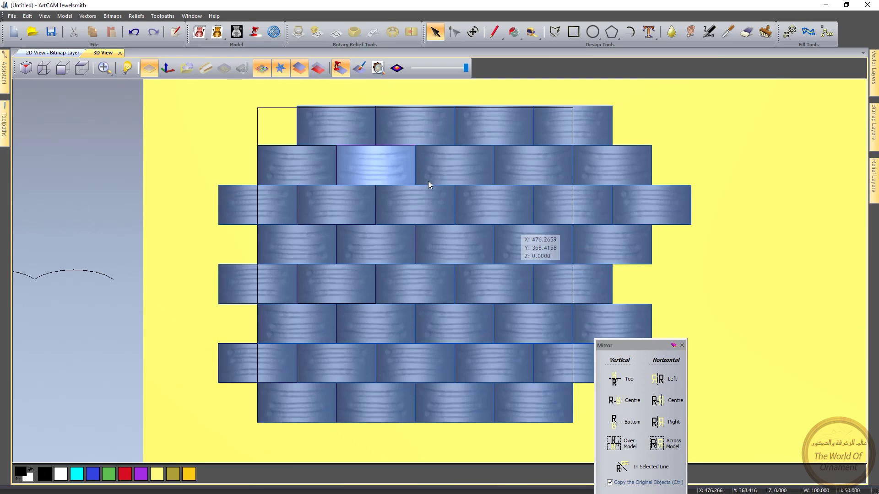
left_click(298, 120)
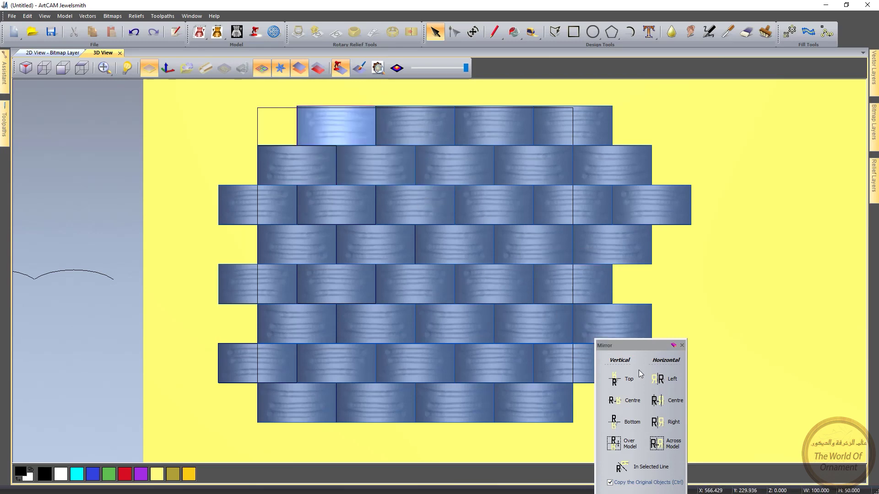
left_click(679, 391)
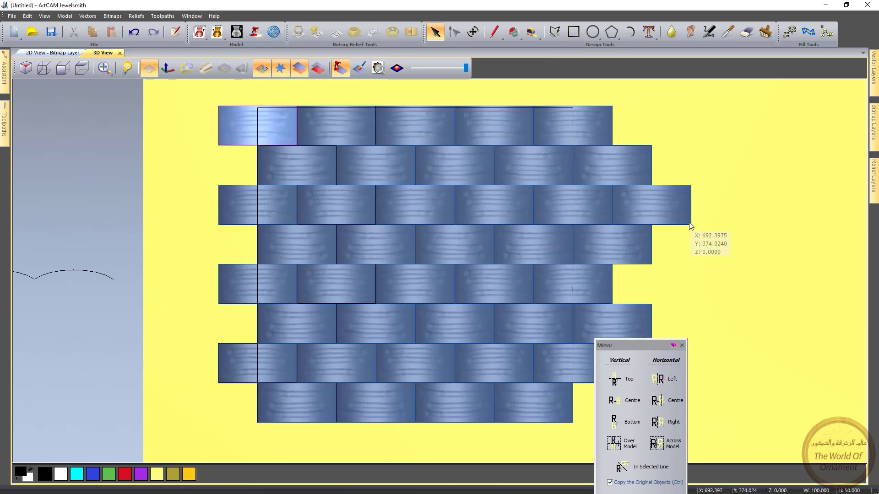
Step: Delete the four surplus tiles lying wholly beyond the square's right edge in the second, third, fourth and sixth rows from the top
left_click(689, 222)
key("Delete")
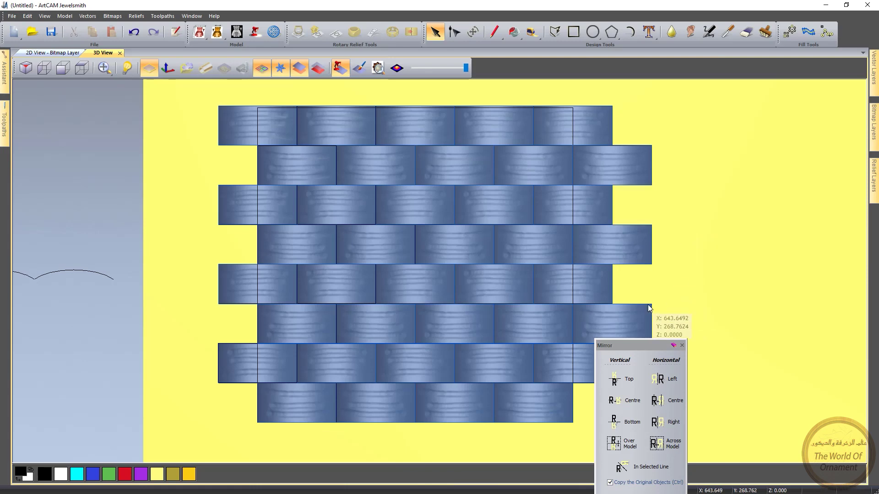
left_click(648, 318)
key("Delete")
left_click(650, 247)
key("Delete")
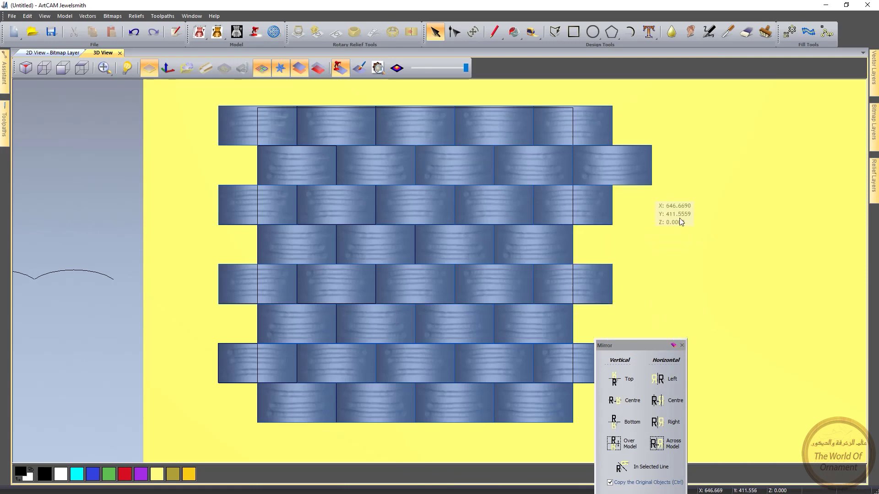
left_click(648, 182)
key("Delete")
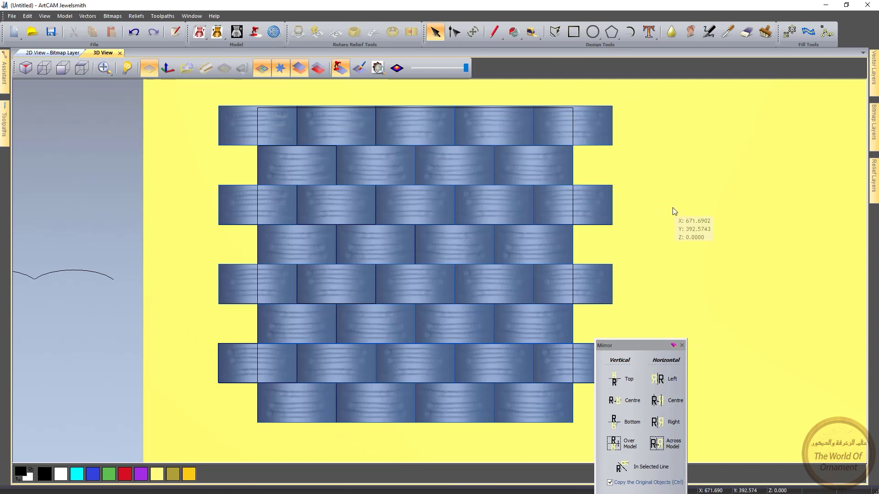
Step: Select all tile rows without the square and scale their overall height to 400 mm with Transform
scroll(609, 183, "down", 2)
left_click_drag(622, 111, 247, 384)
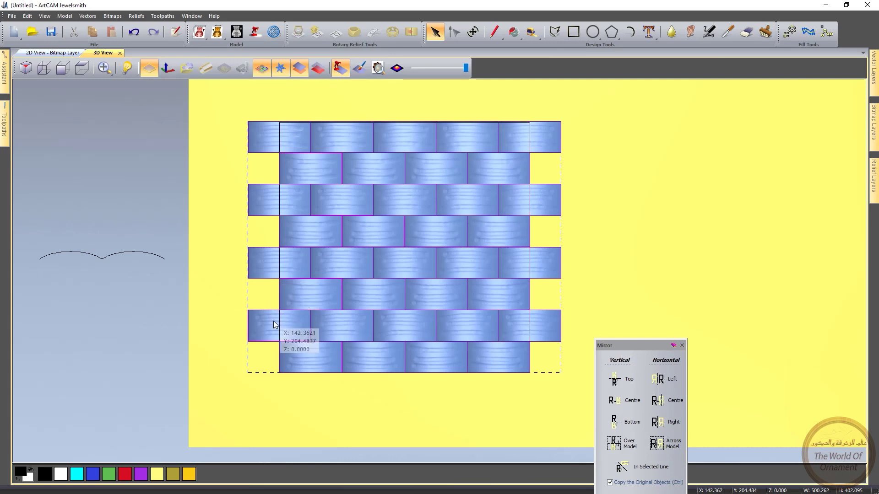
right_click(374, 282)
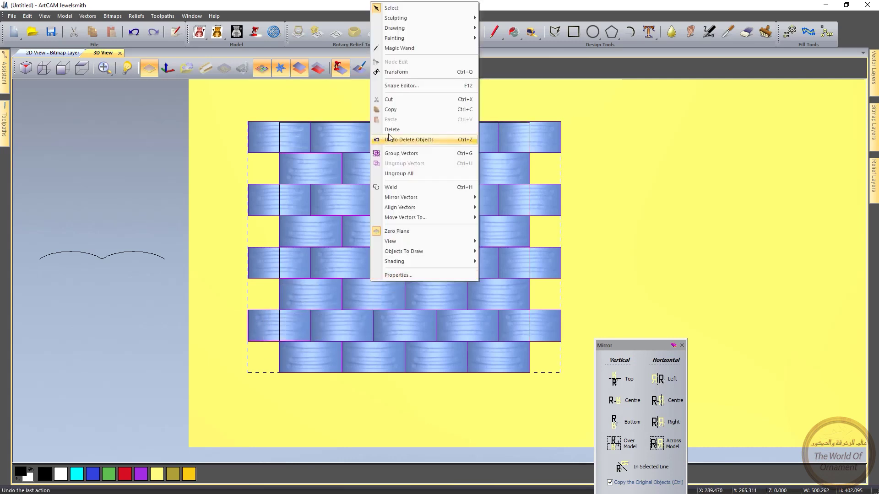
left_click(396, 72)
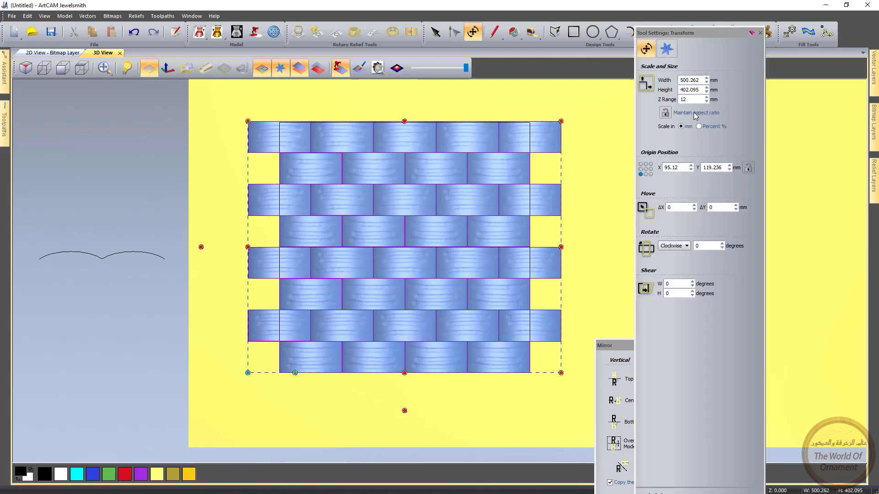
left_click(689, 89)
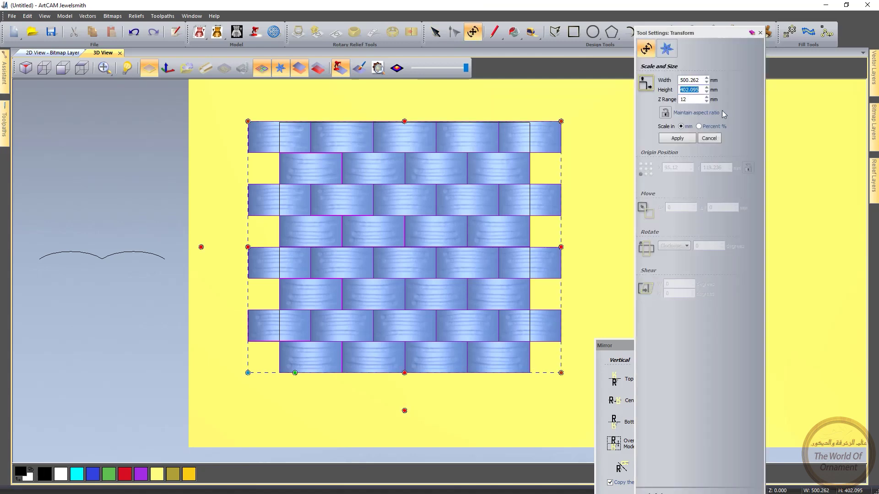
type("400")
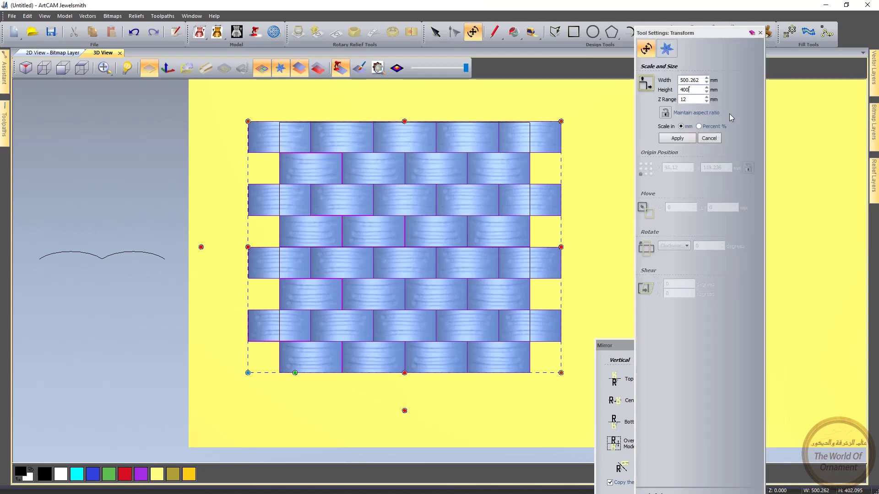
left_click(681, 138)
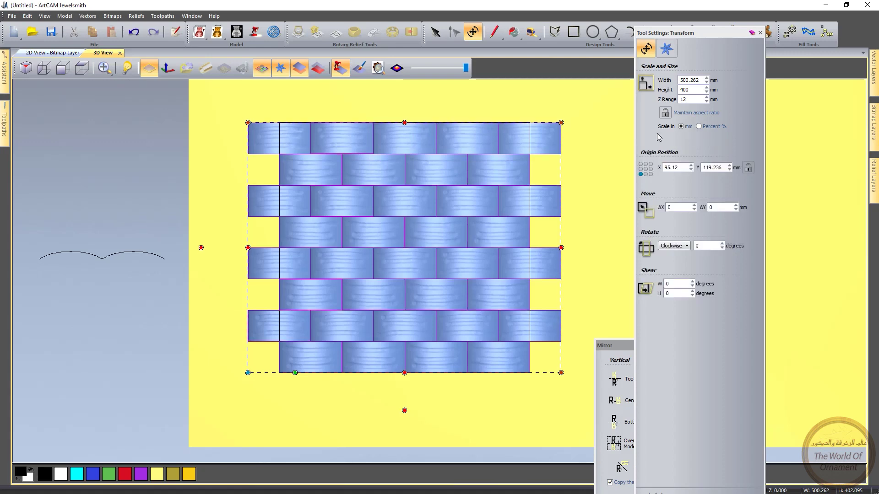
key("Escape")
left_click(544, 323)
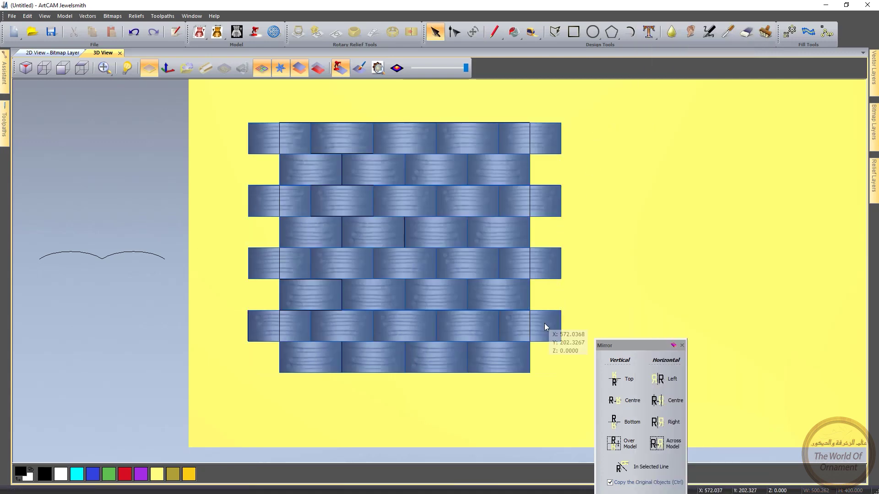
Step: Examine up close how the tile edges line up with the square's right side in the 3D view
scroll(538, 321, "up", 1)
left_click_drag(548, 133, 204, 366)
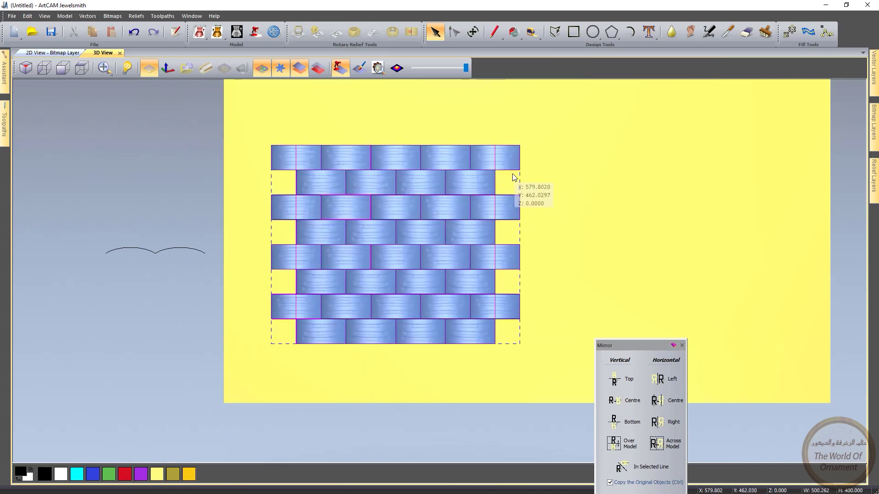
scroll(495, 167, "up", 2)
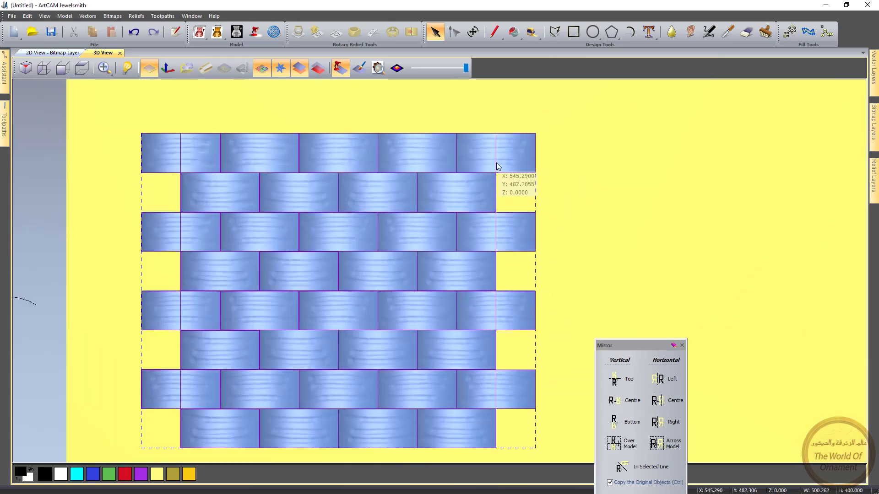
left_click(521, 210)
key("ctrl+a")
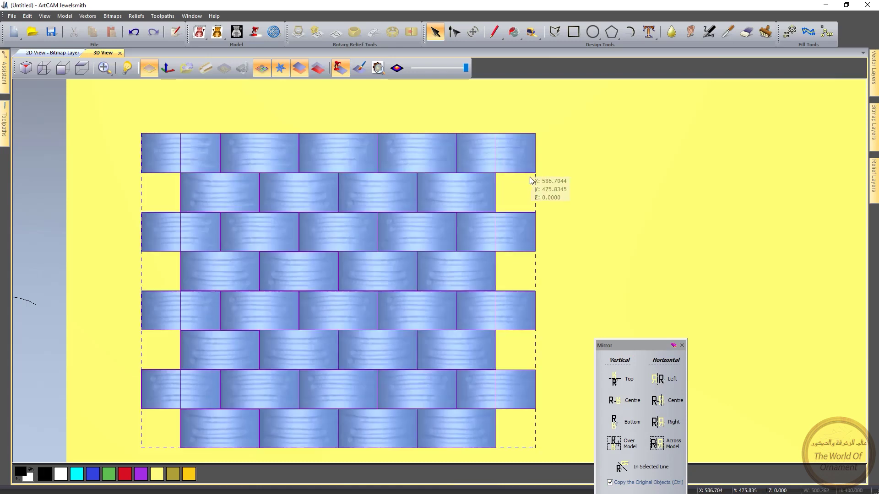
left_click(513, 209)
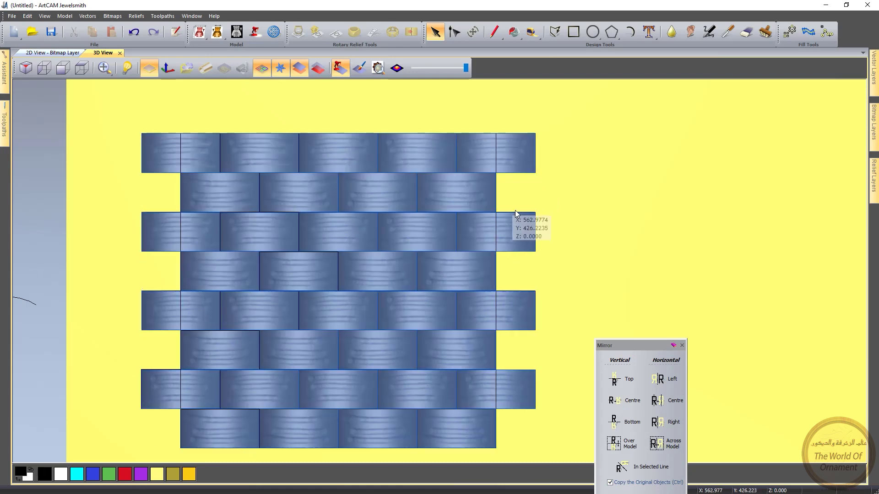
scroll(503, 192, "up", 3)
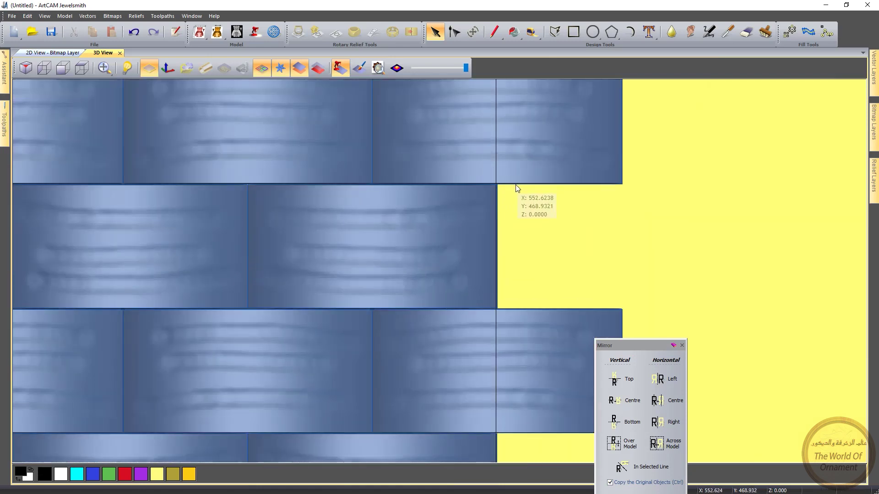
left_click(494, 183)
left_click(529, 210)
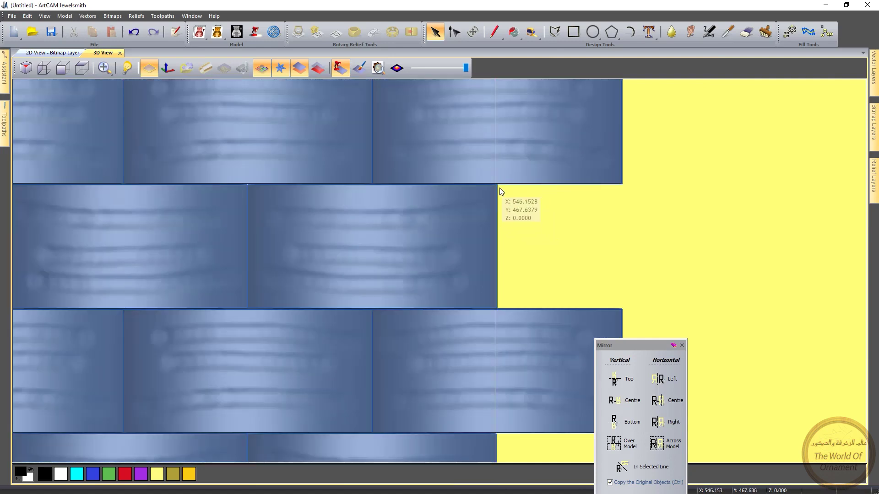
key("ctrl+a")
scroll(502, 191, "up", 4)
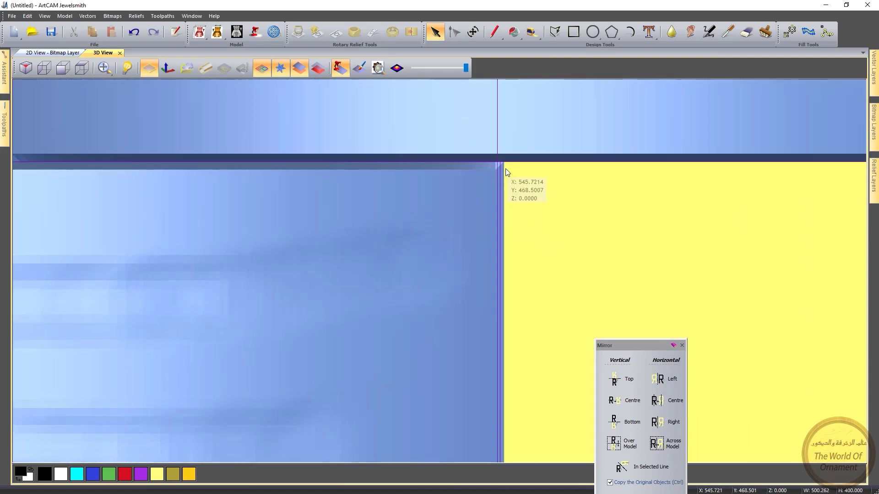
key("Escape")
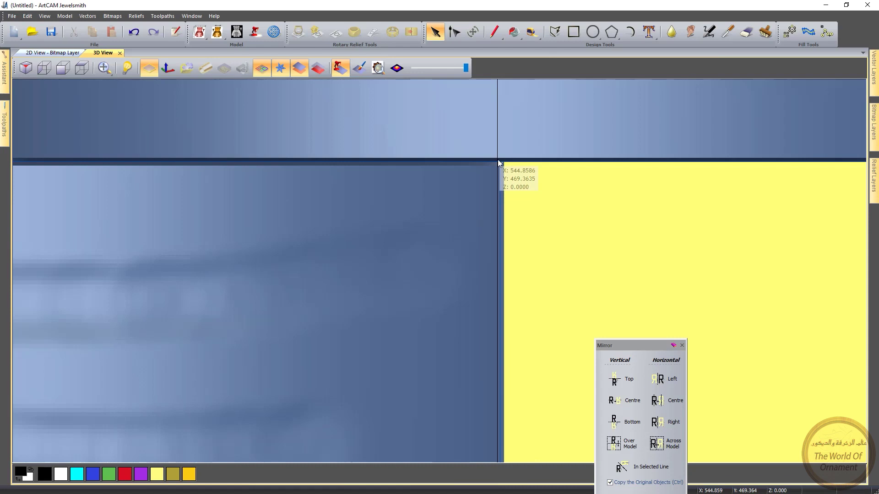
Step: Examine the tile corners along the square's left edge up close in the 2D view
key("F2")
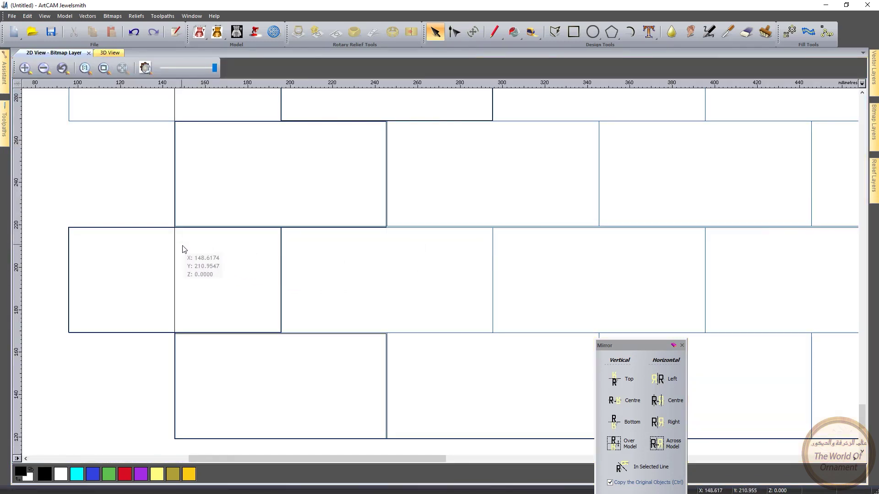
key("ctrl+a")
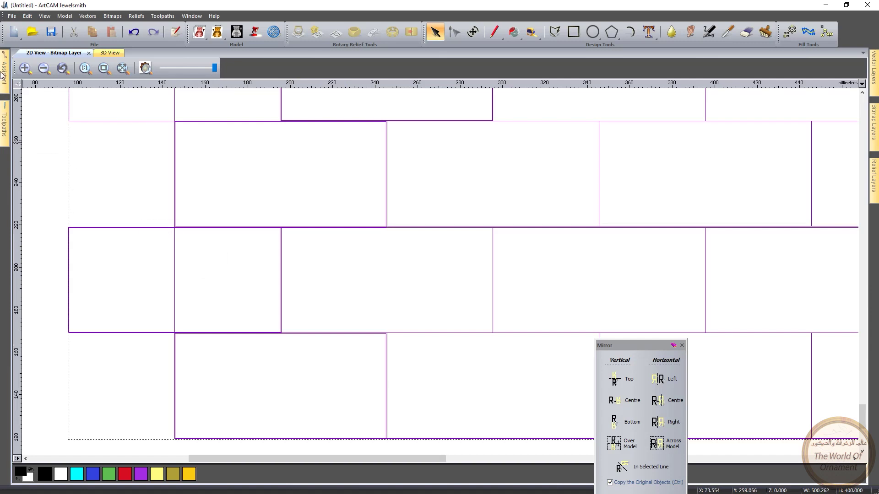
mouse_move(4, 75)
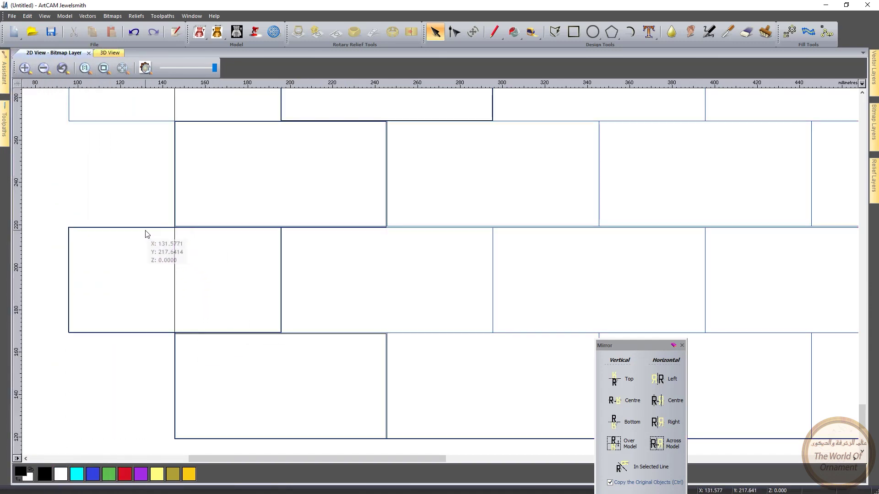
scroll(172, 337, "up", 10)
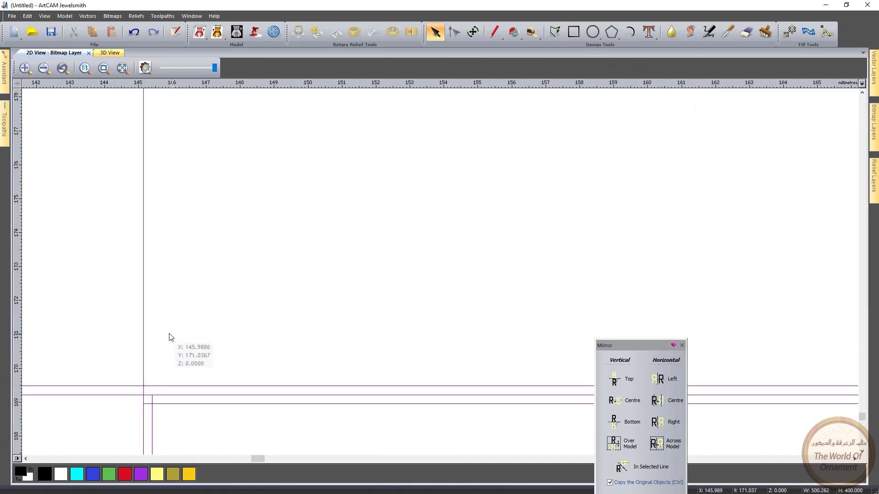
scroll(147, 401, "down", 5)
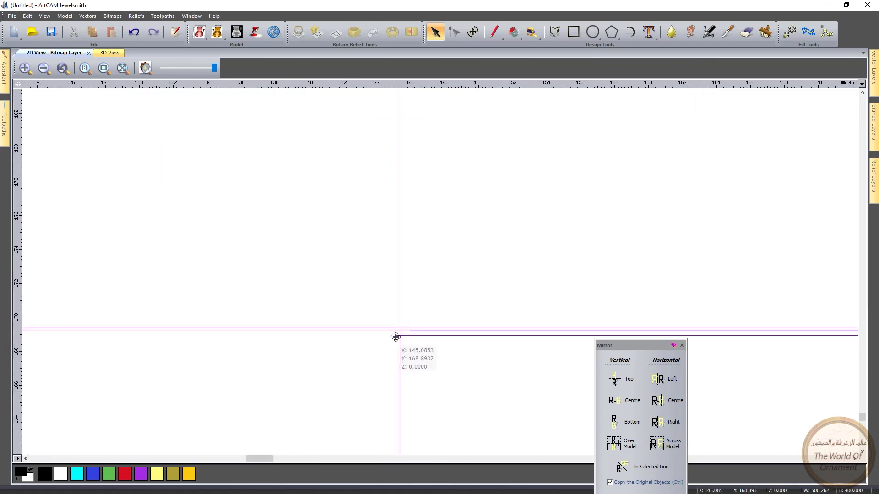
scroll(397, 345, "up", 2)
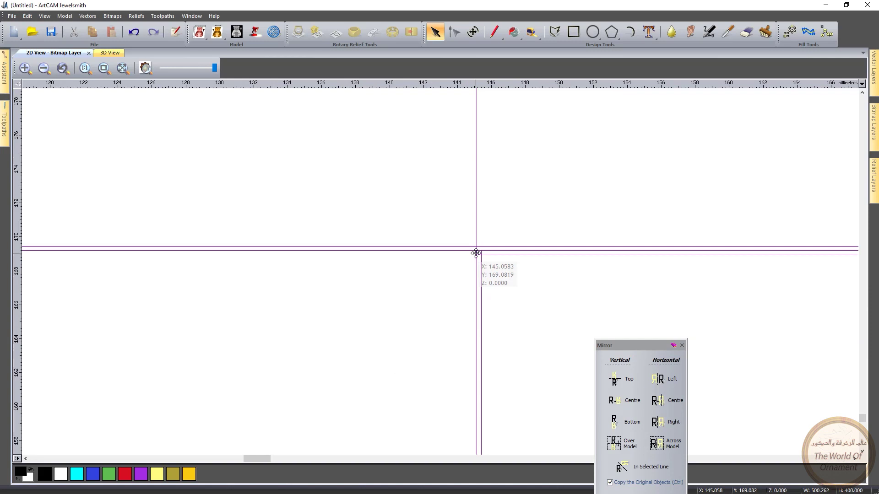
Step: Select the whole tile pattern in the 2D view and ungroup all of its vectors
left_click(481, 272)
scroll(481, 272, "down", 6)
scroll(487, 245, "up", 2)
scroll(499, 252, "up", 1)
scroll(526, 237, "down", 4)
left_click_drag(519, 200, 328, 356)
right_click(425, 291)
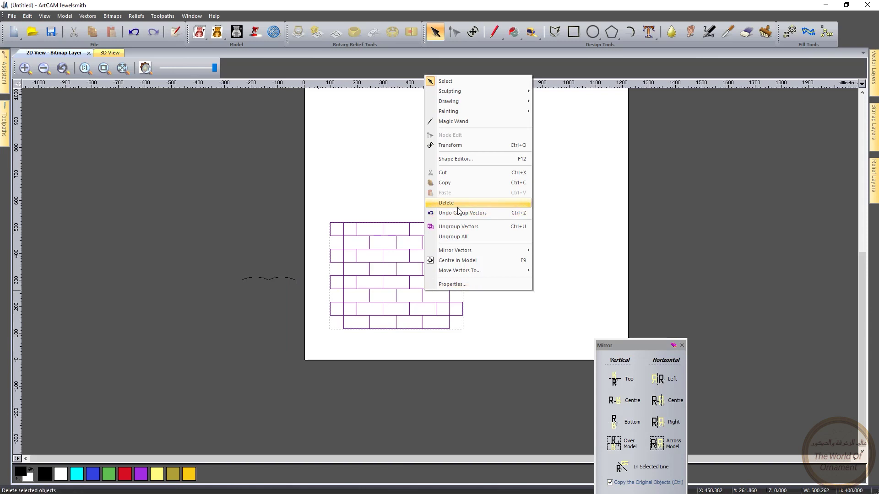
left_click(464, 237)
left_click(473, 243)
scroll(477, 251, "up", 2)
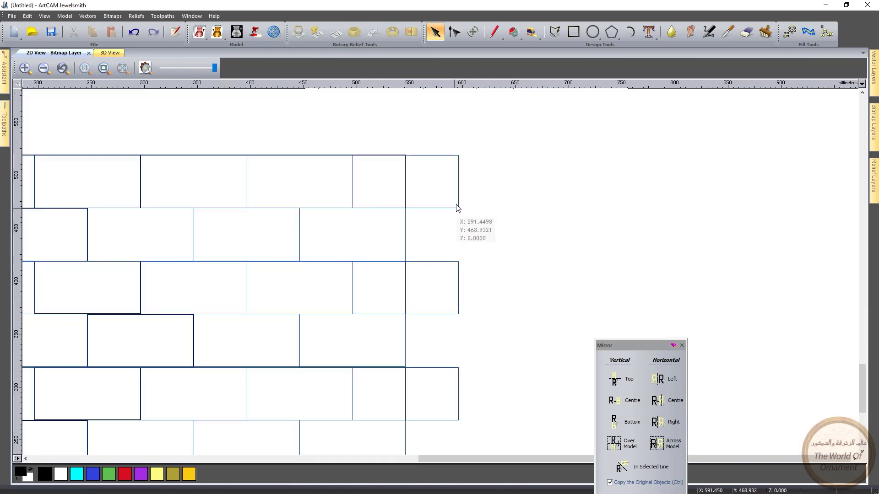
Step: Select the whole tile pattern with the square picked last and centre the tiles horizontally on the square
scroll(453, 219, "down", 2)
left_click_drag(486, 192, 287, 369)
scroll(435, 294, "up", 2)
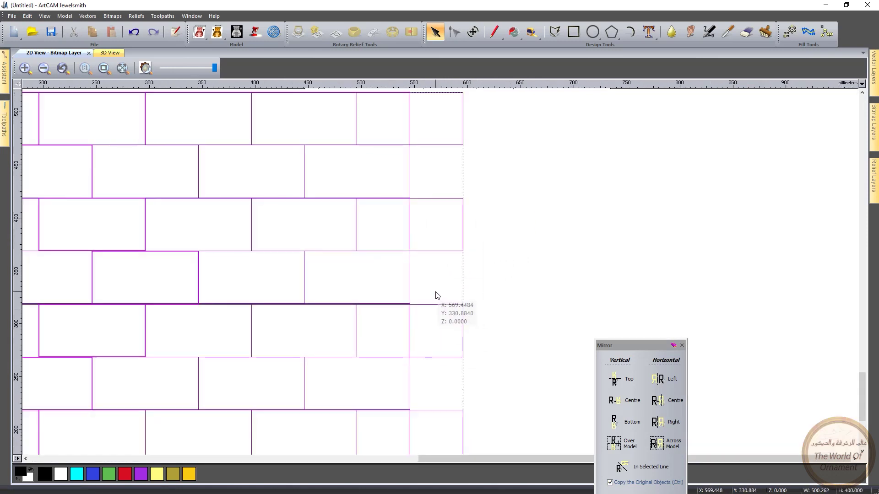
left_click(409, 230, "shift")
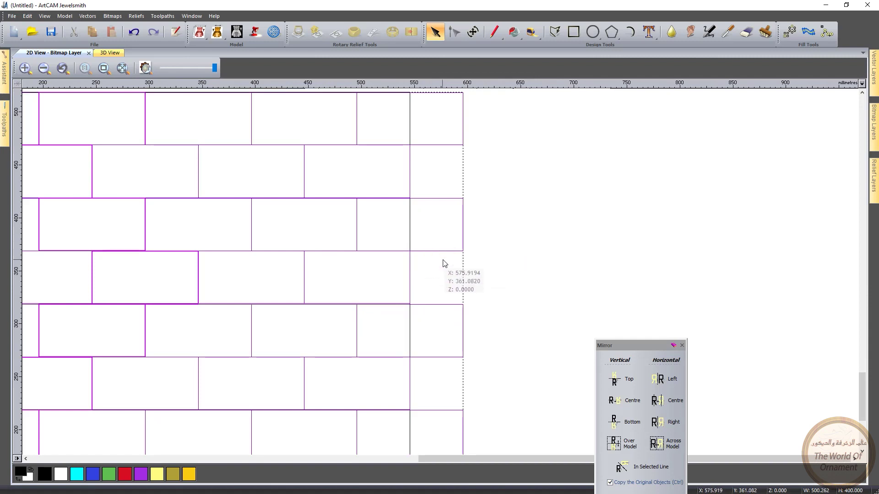
left_click(413, 240, "shift")
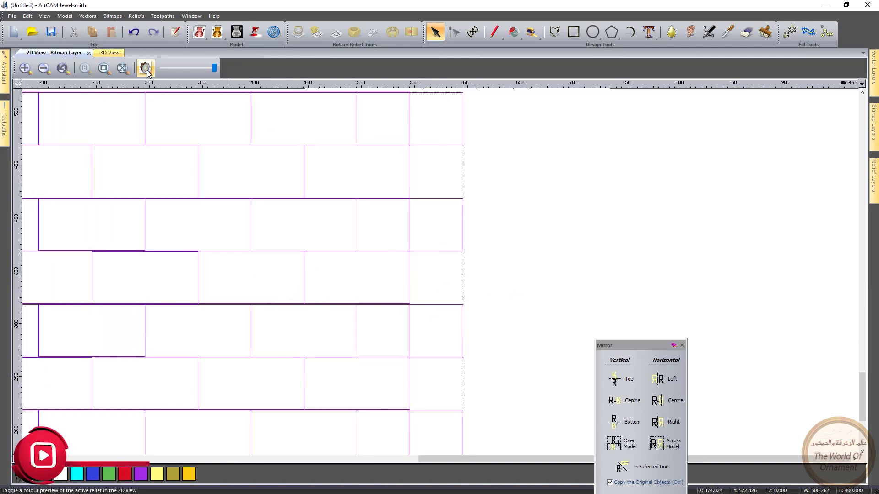
Step: Paste the centred basket-weave tile clipart into the relief with the Transform tool in the 3D view
key("F3")
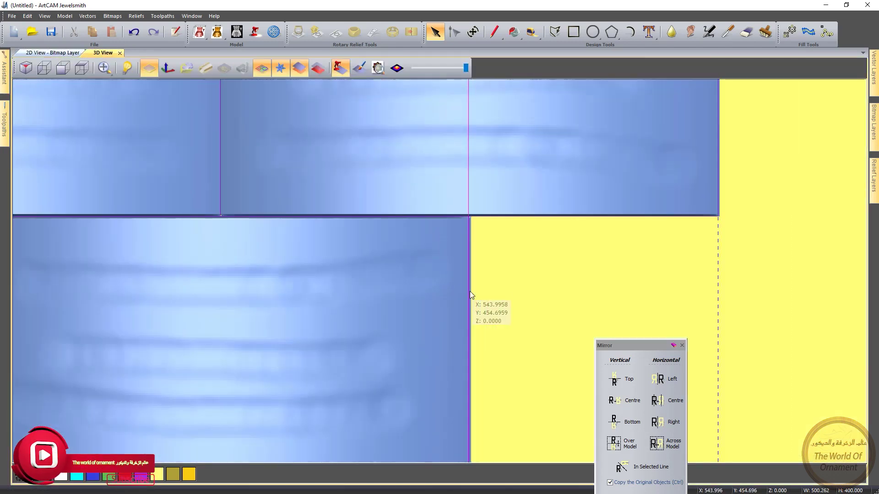
scroll(467, 292, "down", 5)
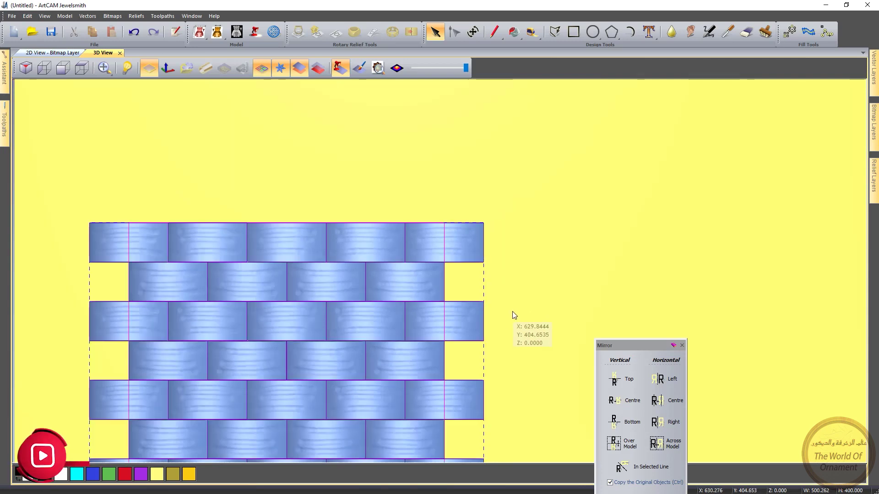
right_click(471, 314)
left_click(513, 121)
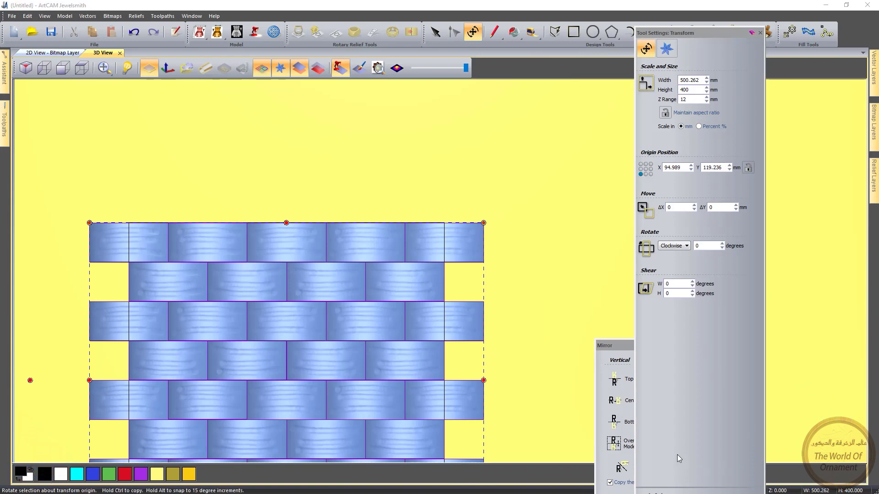
left_click_drag(678, 32, 566, 10)
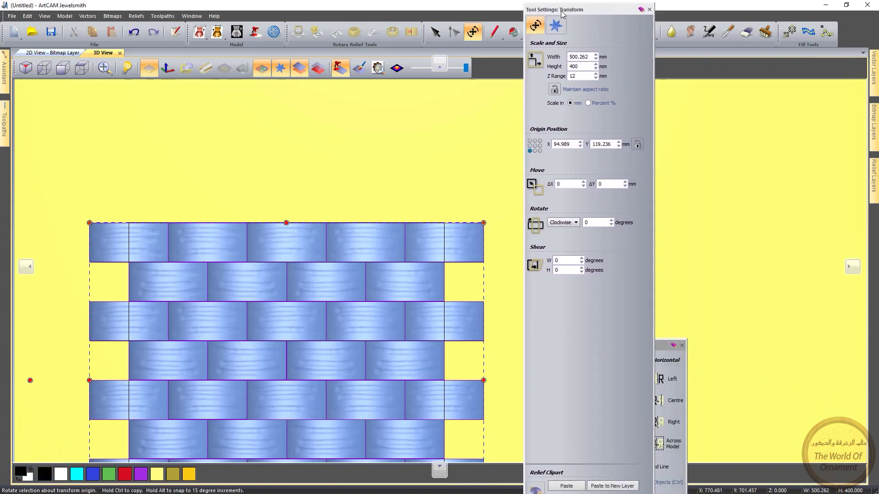
left_click(566, 486)
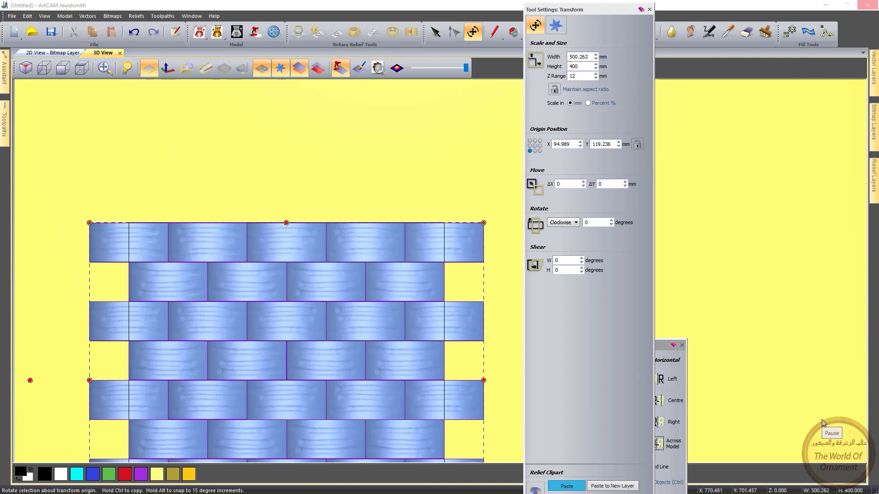
left_click(649, 10)
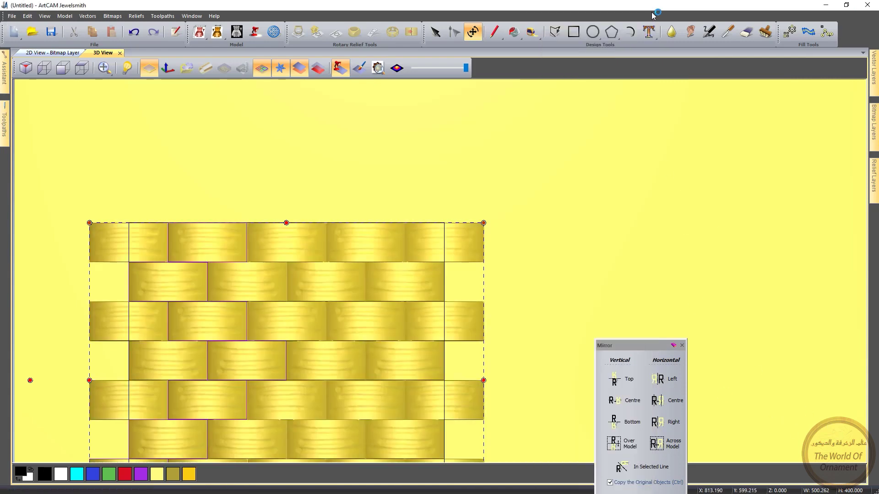
Step: Select the 400 mm square and zero the relief outside it so the overhanging tile halves are trimmed
left_click(450, 284)
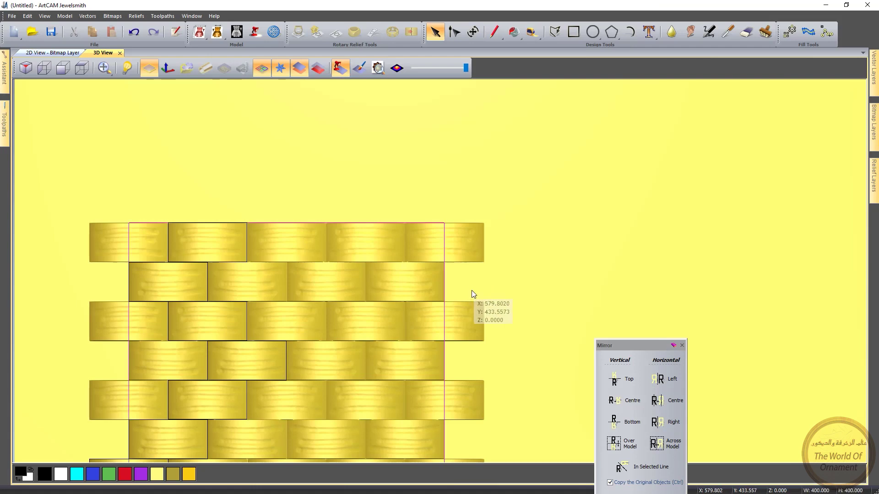
key("F12")
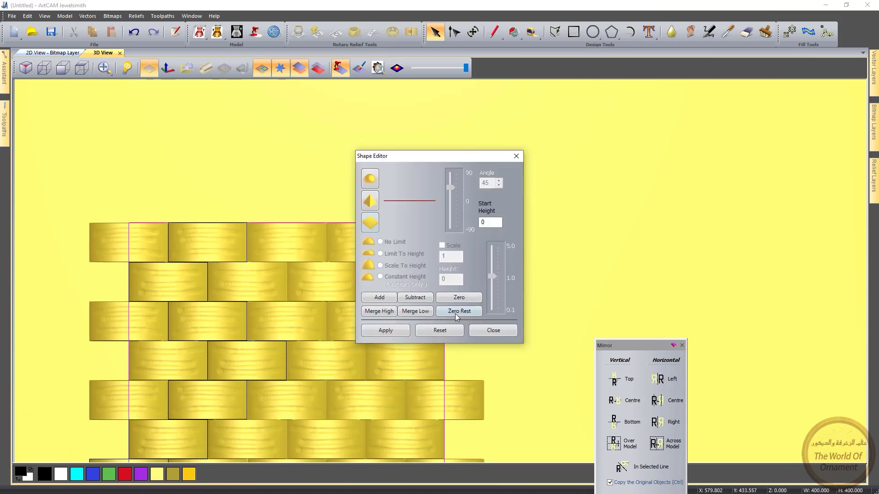
left_click(516, 156)
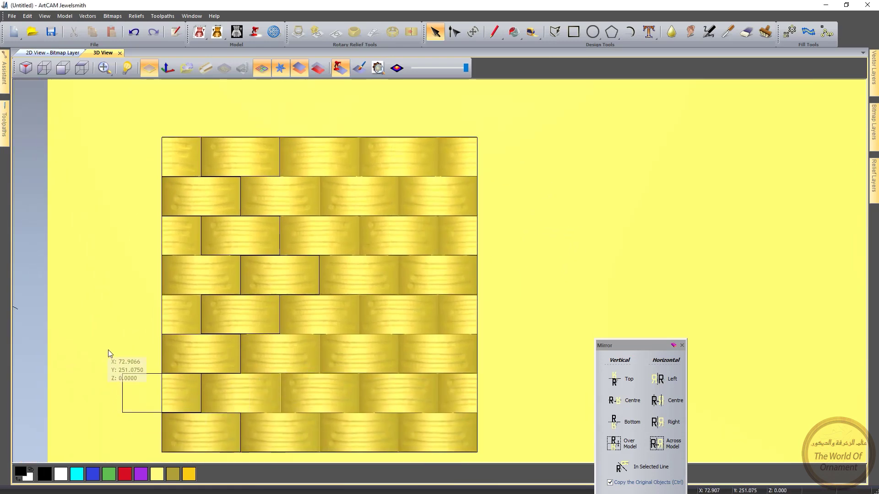
Step: Delete the leftover tile outline vectors and keep only the square's boundary around the relief
left_click_drag(121, 142, 346, 479)
key("Delete")
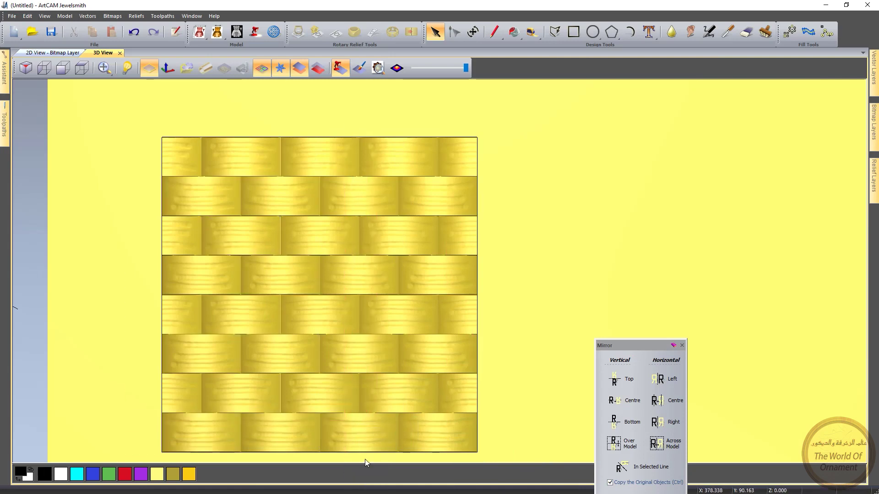
left_click_drag(534, 123, 335, 489)
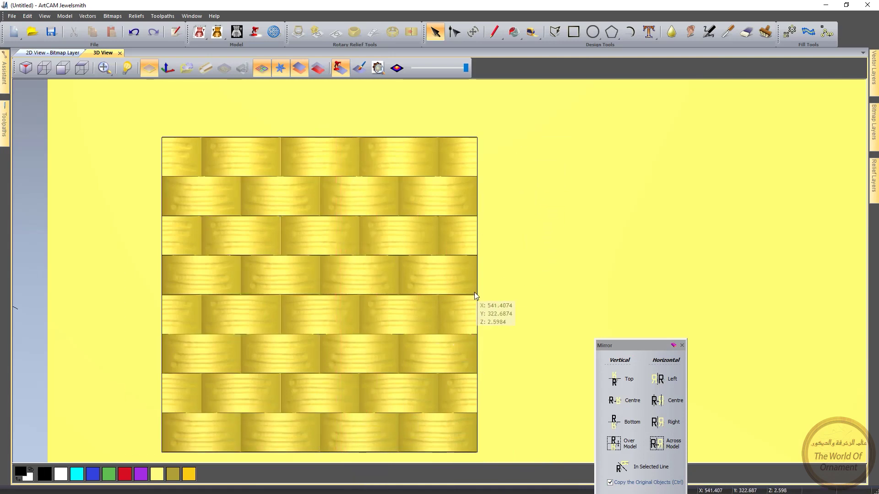
Step: Select the square and smooth the whole relief layer with 1 smoothing pass, applied twice
left_click(478, 259)
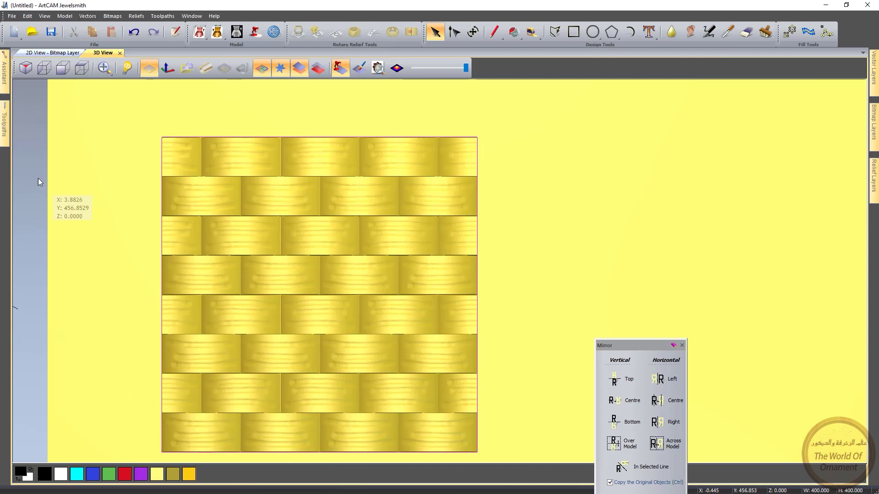
left_click(4, 69)
left_click(68, 403)
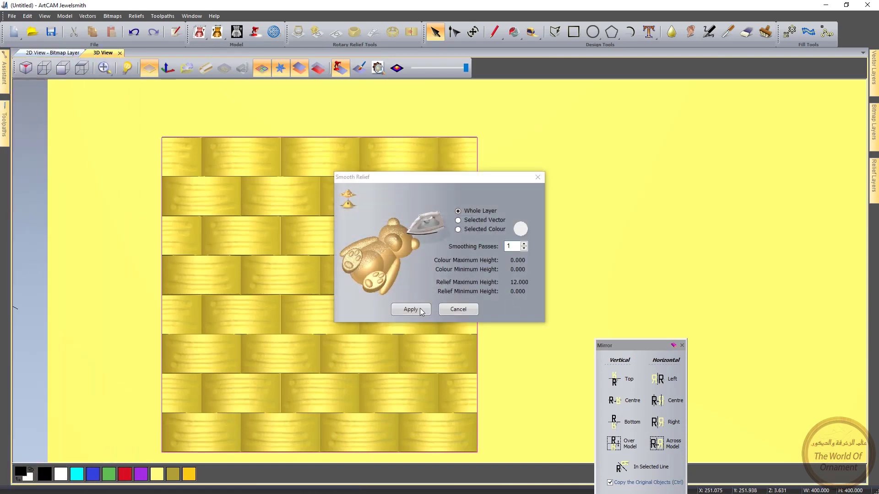
left_click(420, 310)
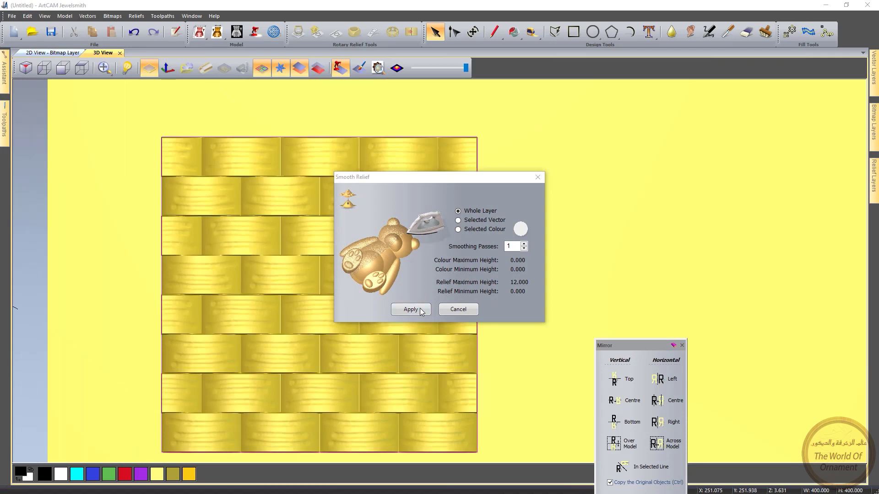
left_click(422, 310)
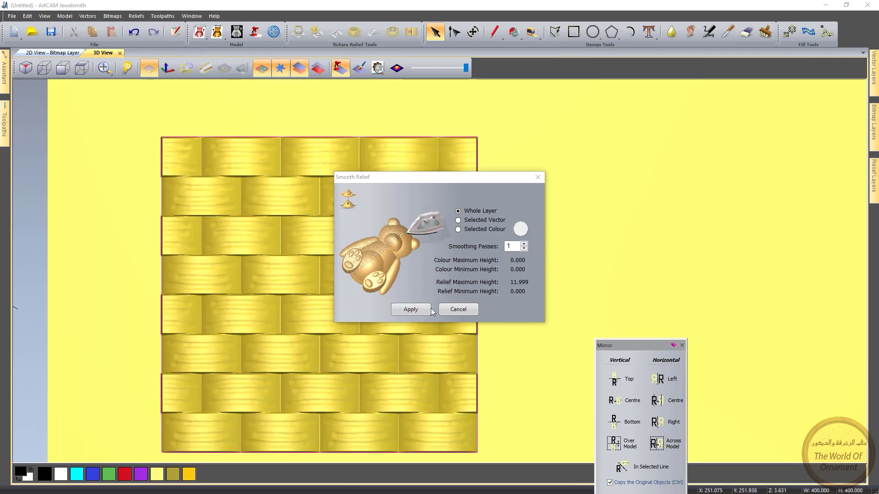
left_click(449, 311)
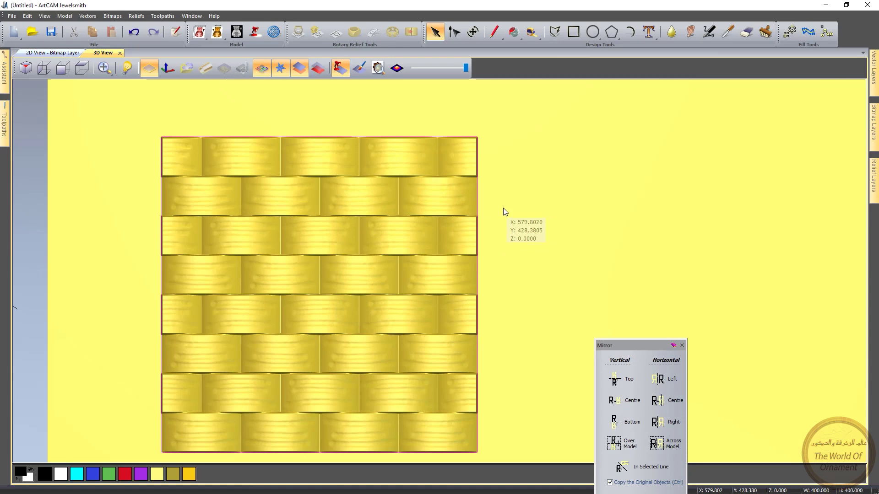
Step: Zero the smoothed relief outside the square again and close the Mirror settings
key("F12")
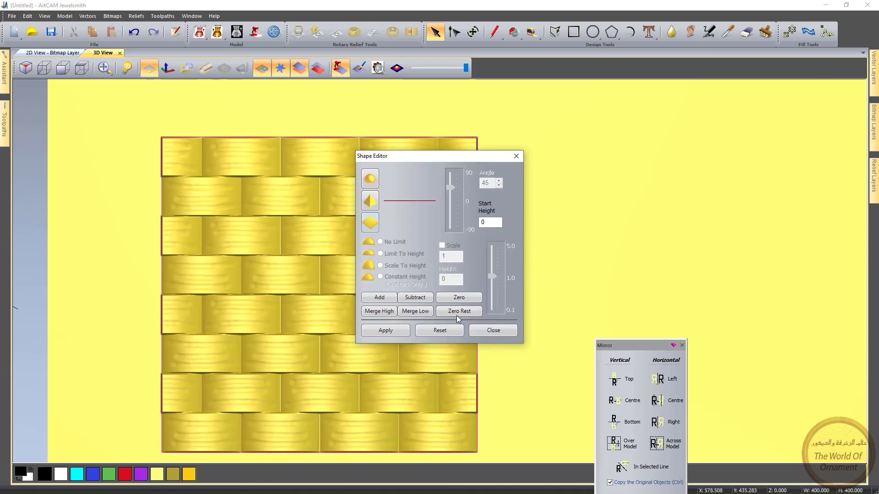
left_click(493, 330)
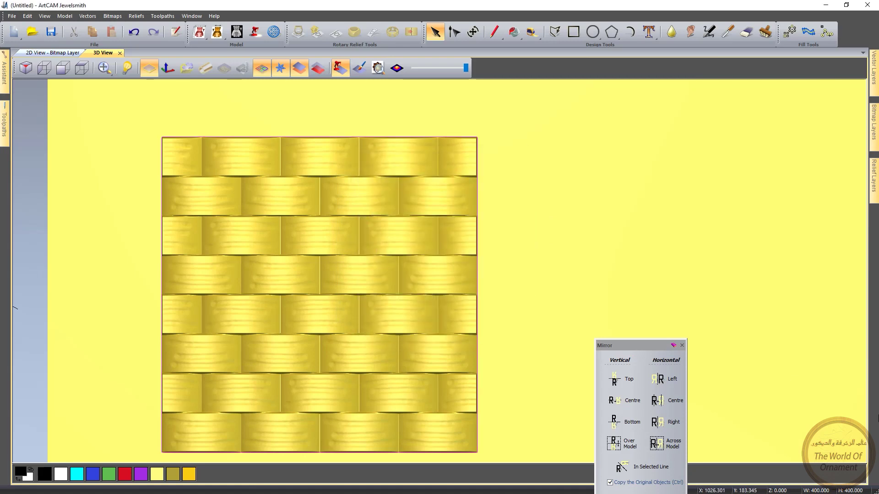
left_click(682, 345)
scroll(473, 295, "down", 1)
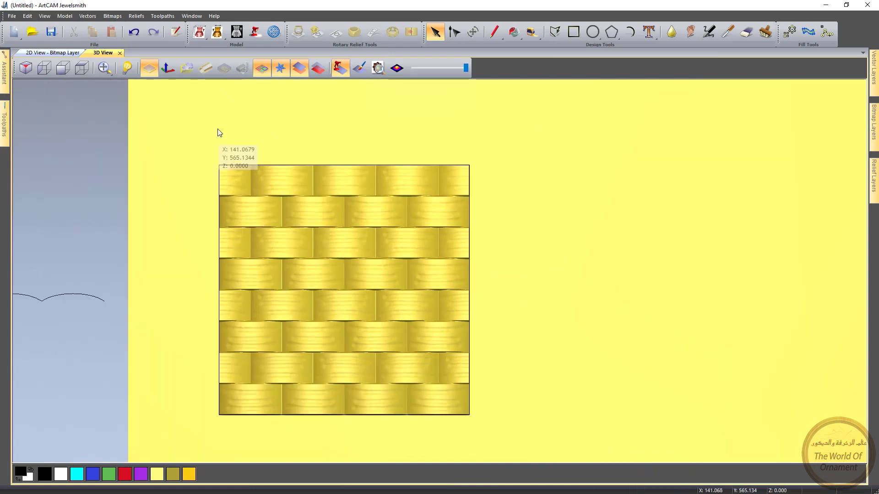
Step: Examine the trimmed panel with the zero plane and vectors hidden, and restore both displays
left_click(149, 69)
scroll(223, 325, "up", 1)
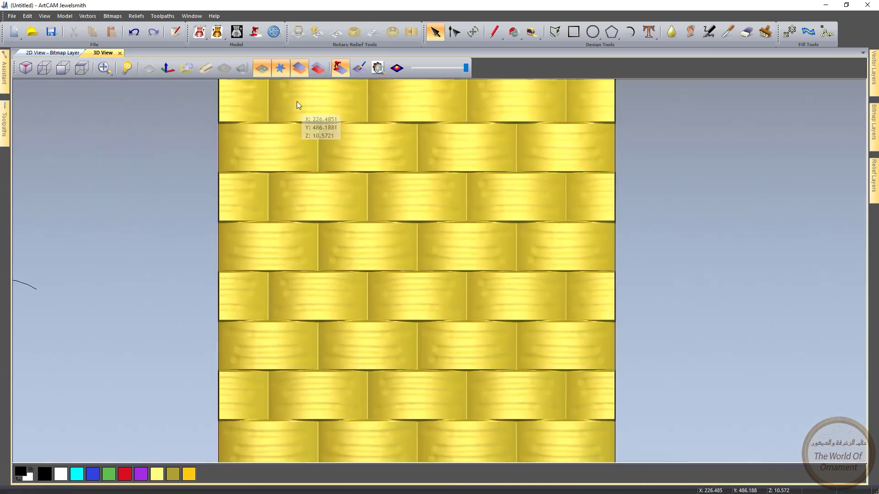
left_click(261, 67)
scroll(394, 251, "down", 1)
scroll(457, 322, "up", 2)
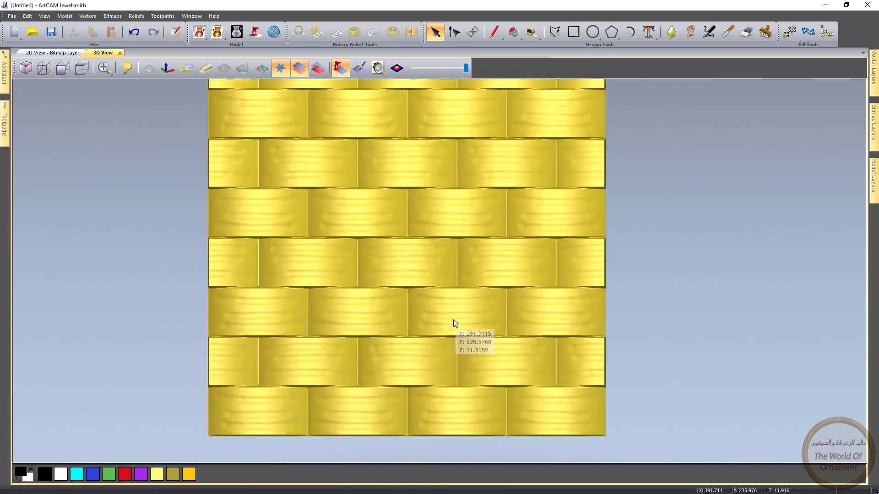
scroll(631, 271, "down", 1)
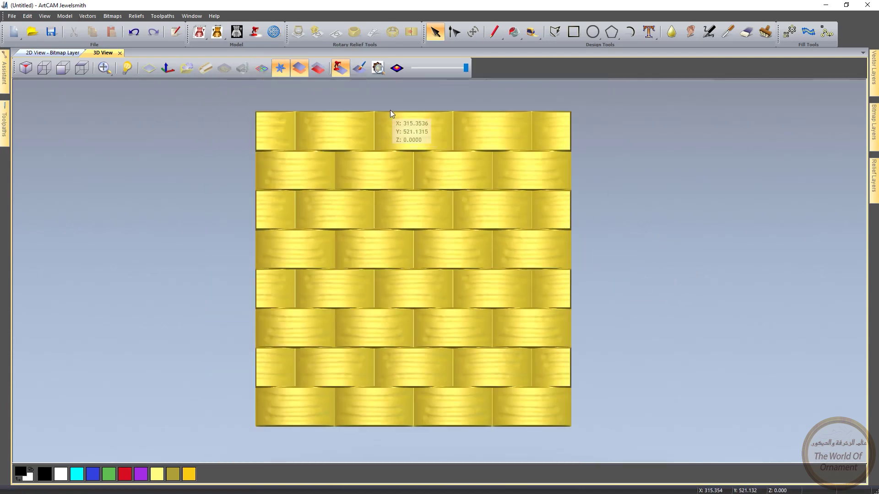
left_click(262, 69)
left_click(148, 68)
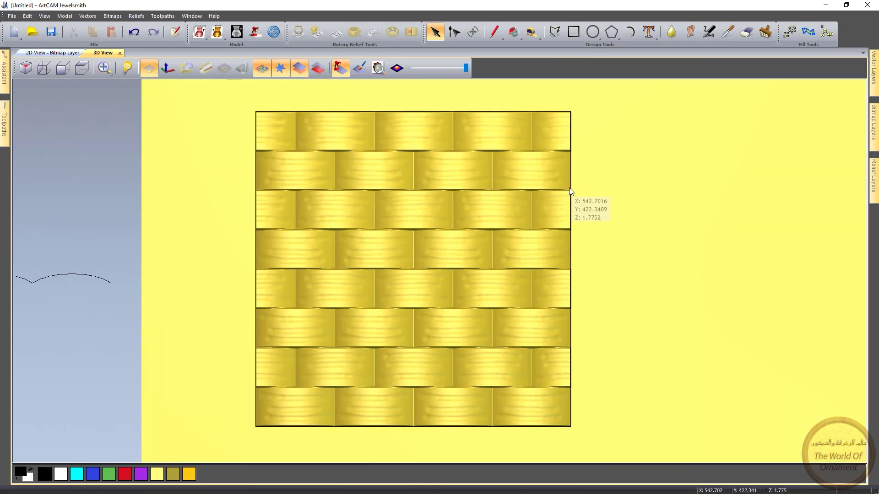
Step: Start a Machine Relief toolpath for the square and set its machining area to Selected Vectors
left_click(570, 200)
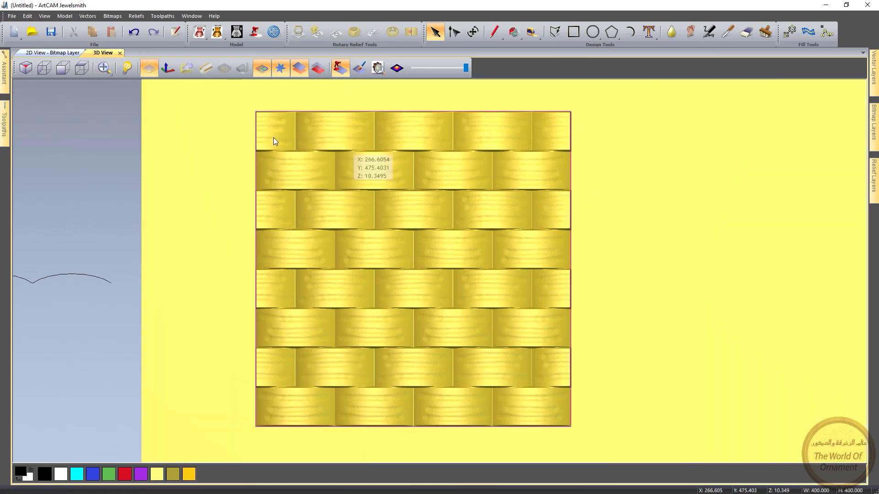
left_click(3, 115)
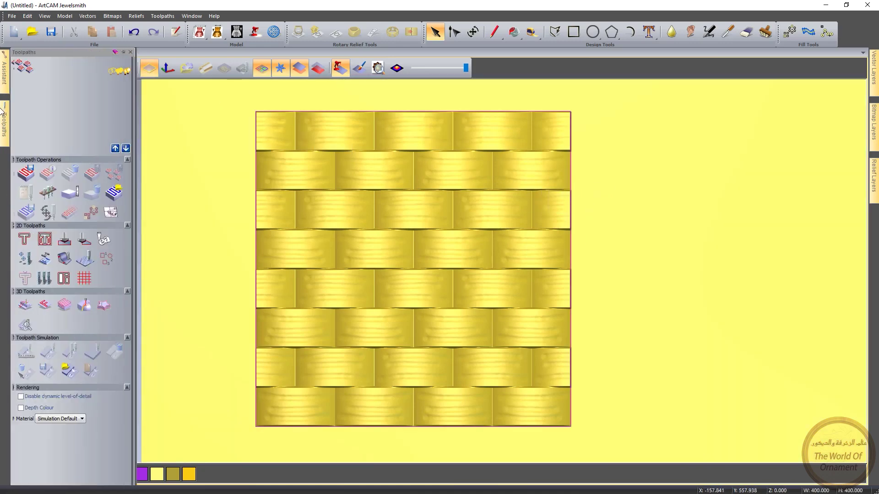
left_click(25, 306)
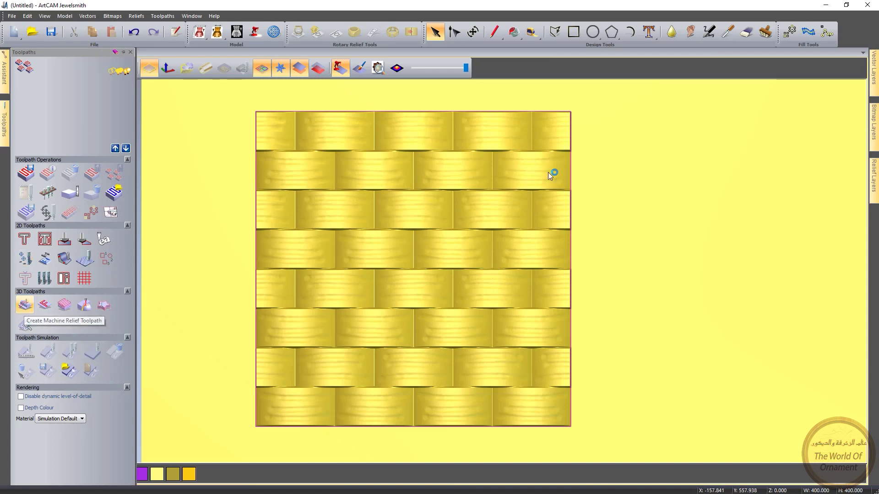
left_click(167, 41)
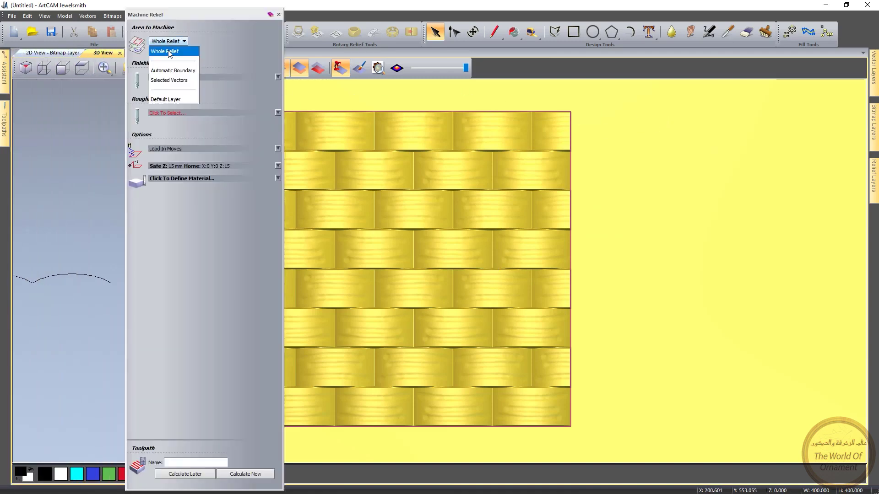
left_click(174, 81)
Step: Choose Ball Nose 8 mm as the finishing tool with 0.9 mm stepover, 12 mm stepdown, 42 mm/sec feed rate and 12 mm/sec plunge rate
left_click(168, 79)
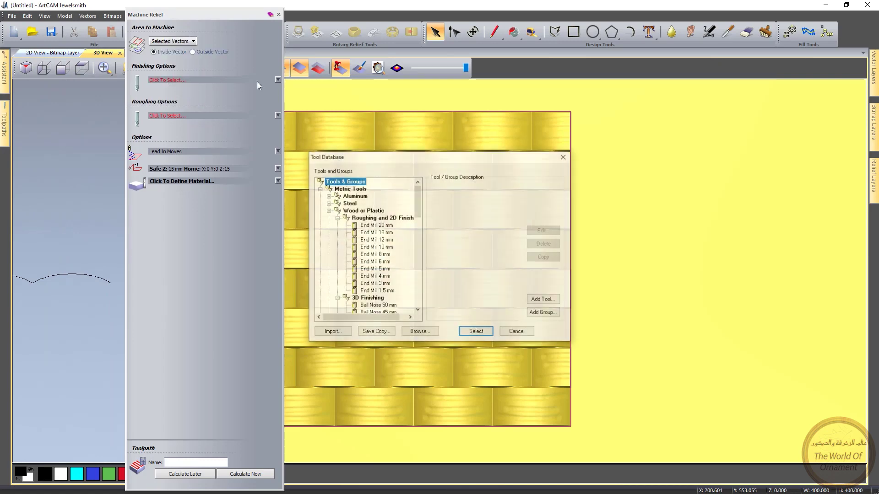
scroll(393, 295, "down", 4)
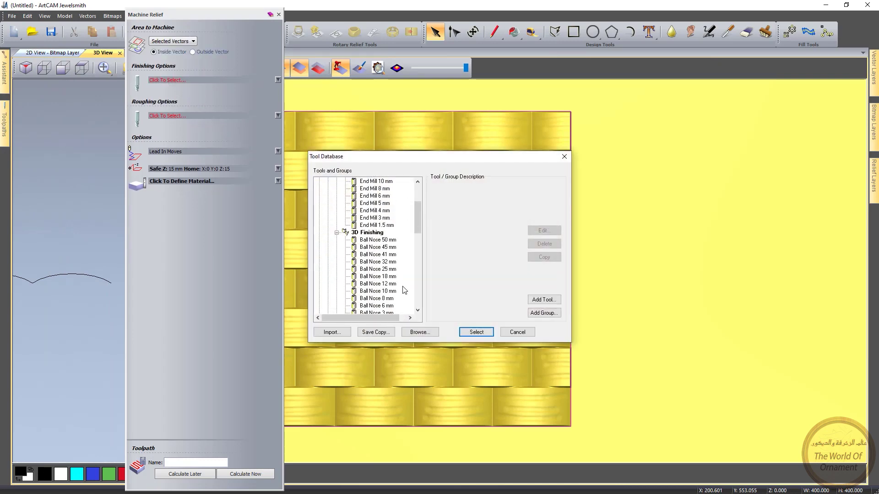
double_click(377, 276)
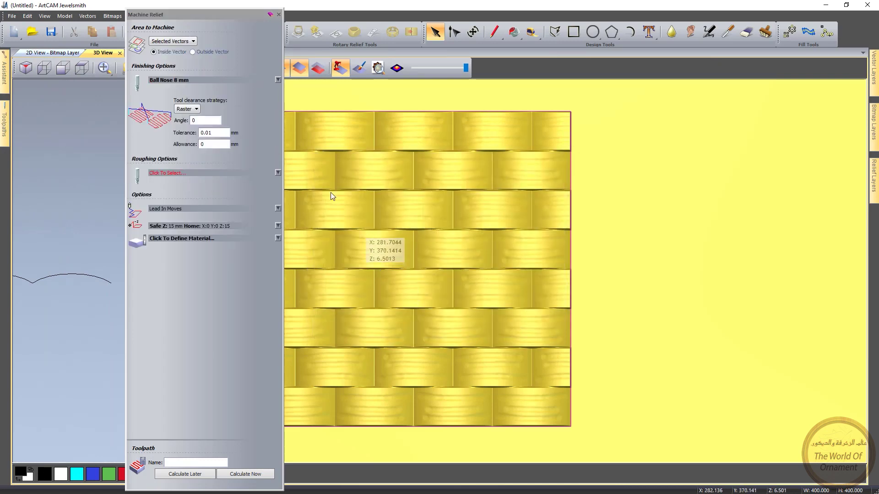
left_click(171, 79)
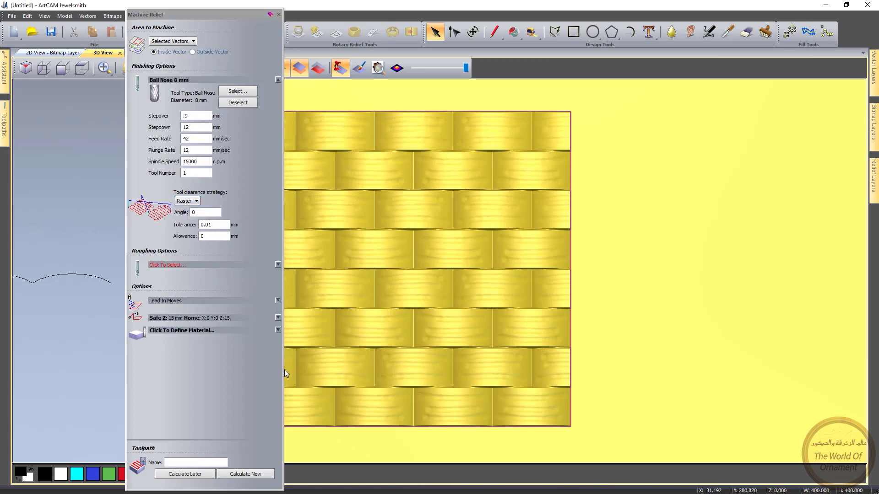
Step: Define an 18 mm thick material and calculate the relief toolpath under the name 1
left_click(198, 330)
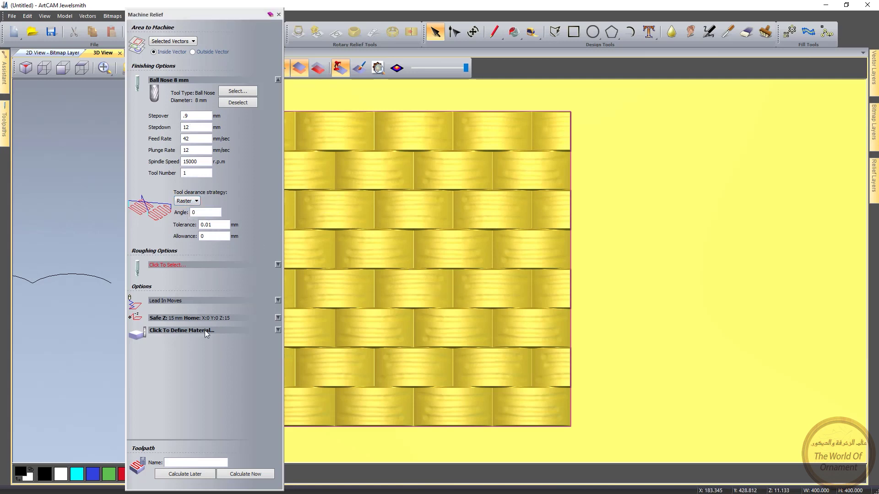
type("18")
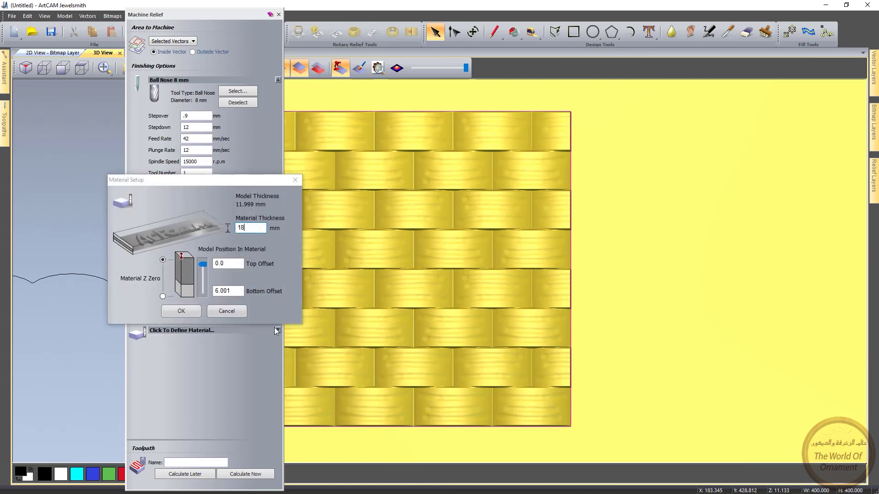
left_click(192, 314)
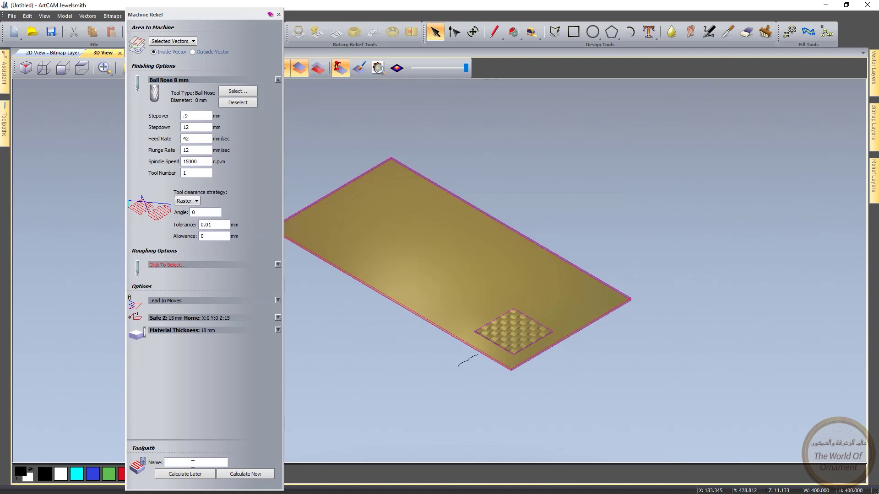
left_click(243, 472)
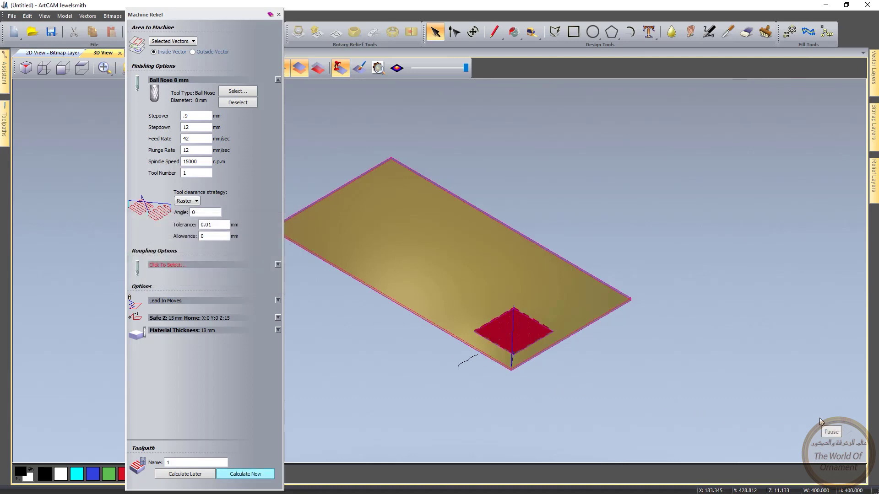
Step: Start an outside Profiling toolpath for the selected square, 18 mm deep, using the End Mill 5 mm tool
left_click(279, 15)
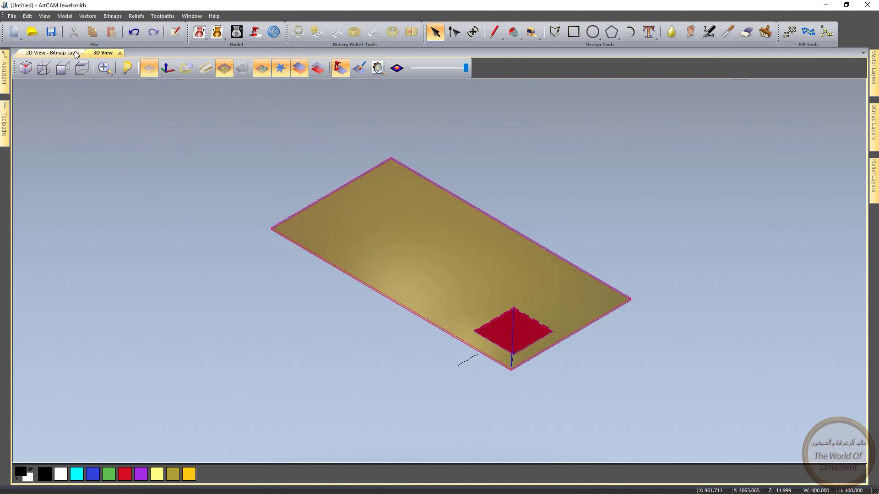
left_click(52, 53)
left_click(115, 54)
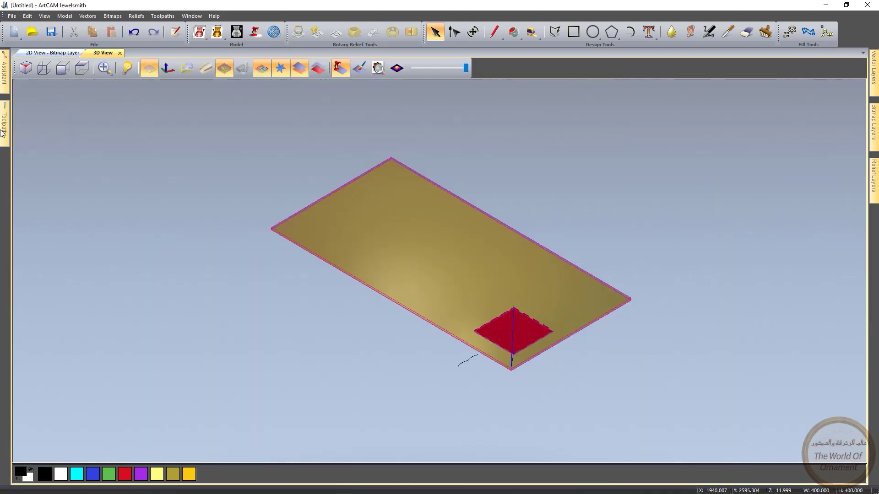
mouse_move(4, 128)
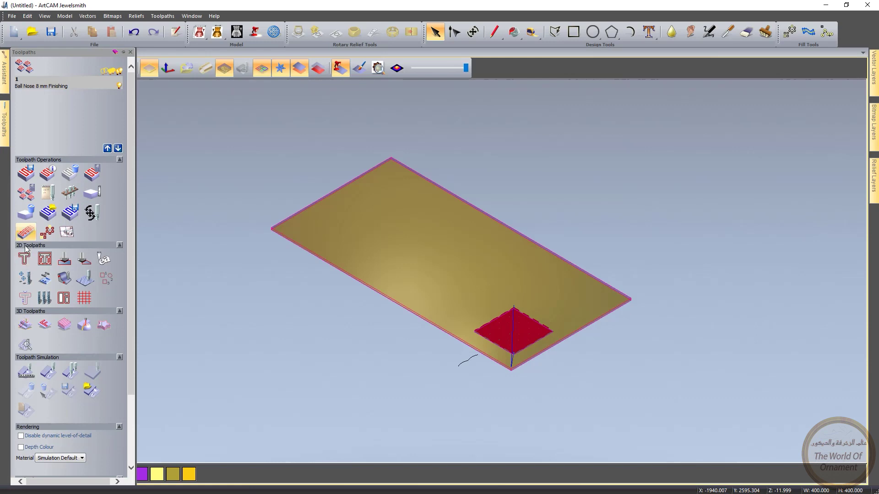
left_click(25, 259)
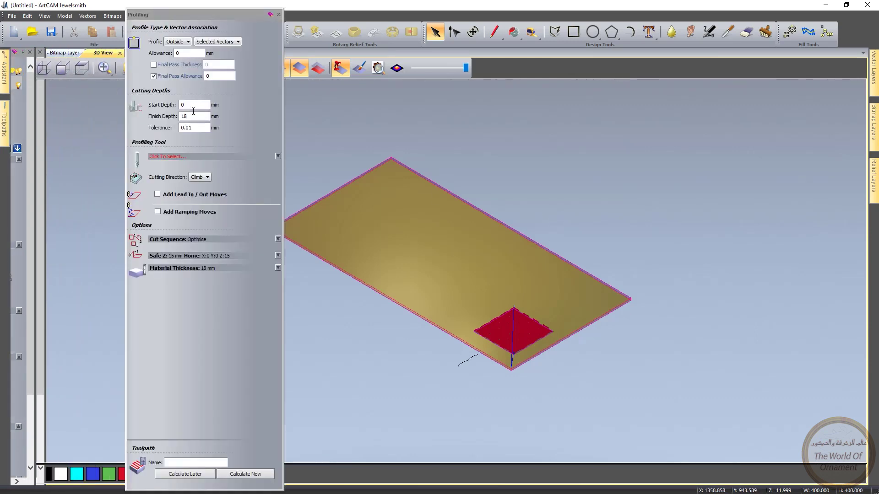
left_click(168, 157)
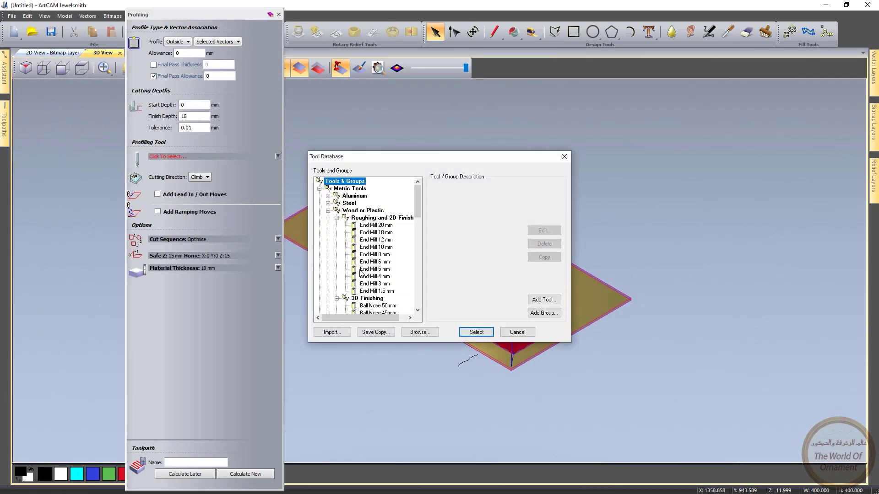
double_click(362, 270)
Step: Set the profiling tool's stepdown to 18 mm and calculate the profile toolpath under the name 2
left_click(164, 157)
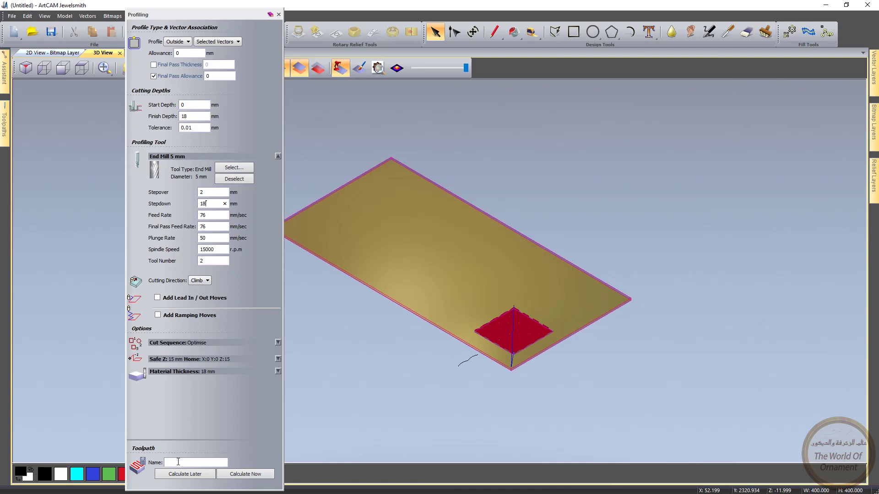
left_click(243, 474)
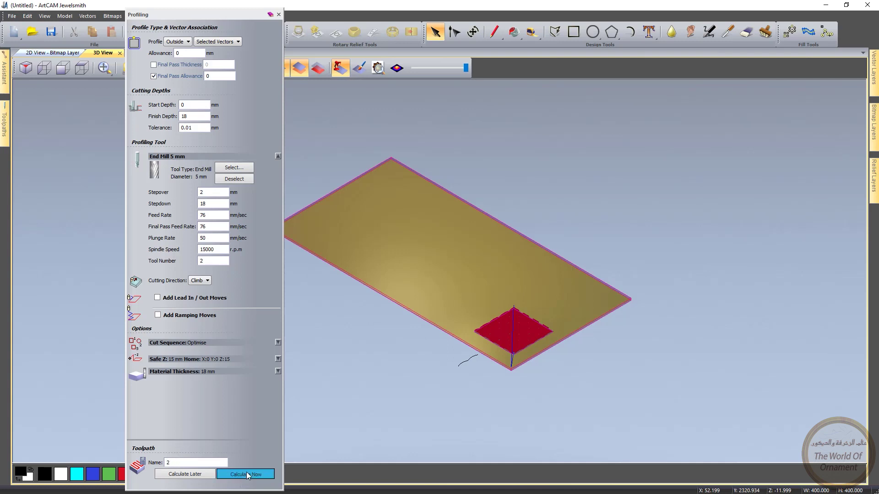
left_click(278, 14)
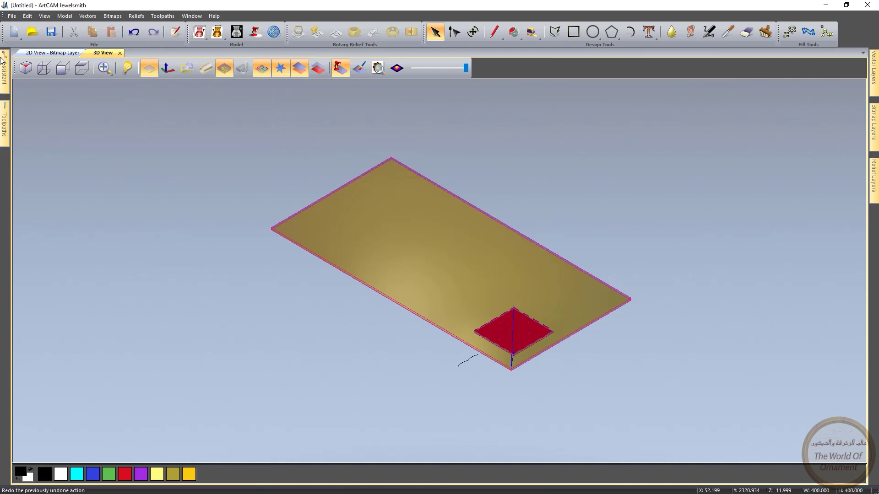
Step: Simulate all toolpaths on the whole model at standard resolution, with the block from 0 to -18 mm
left_click(4, 121)
left_click(69, 375)
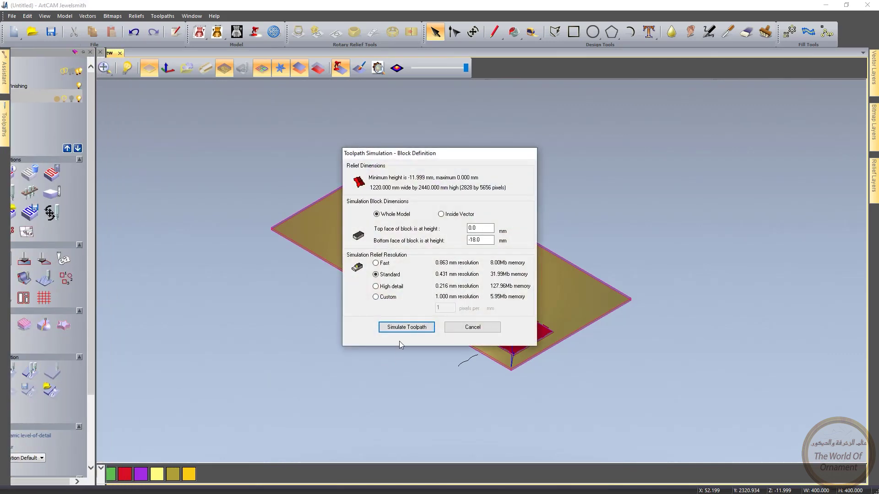
key("Return")
scroll(551, 340, "up", 8)
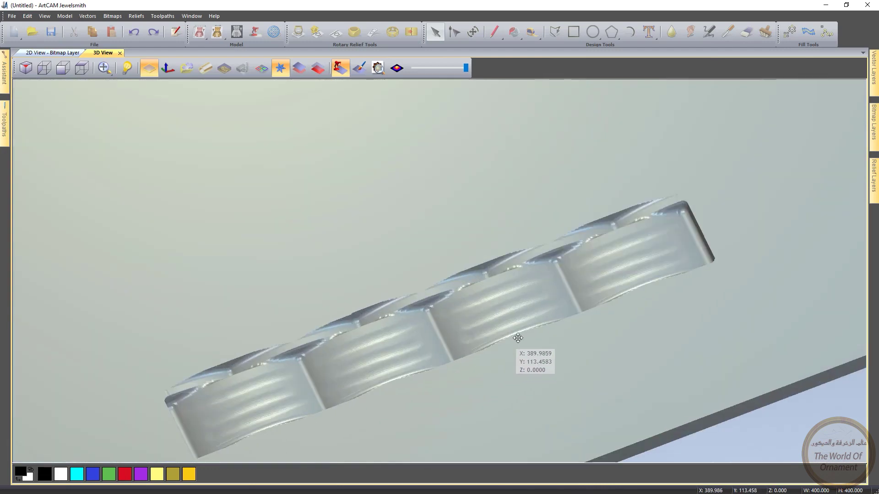
left_click_drag(518, 338, 387, 308)
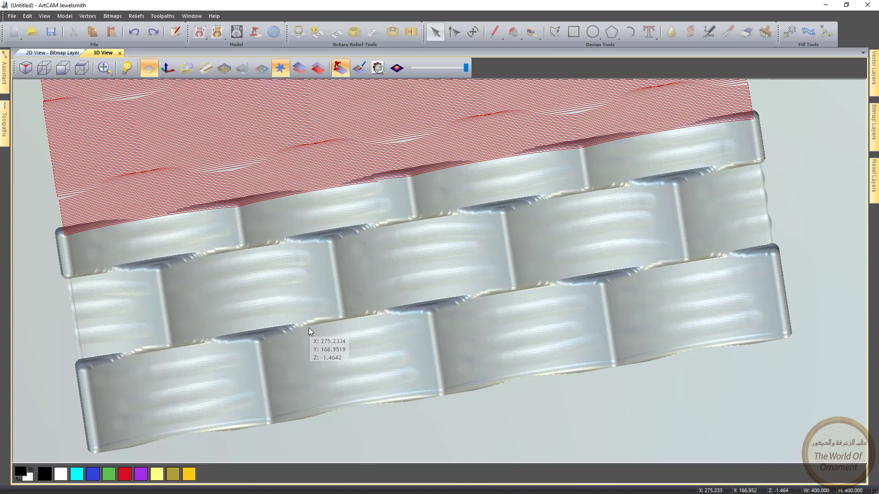
left_click_drag(259, 343, 304, 307)
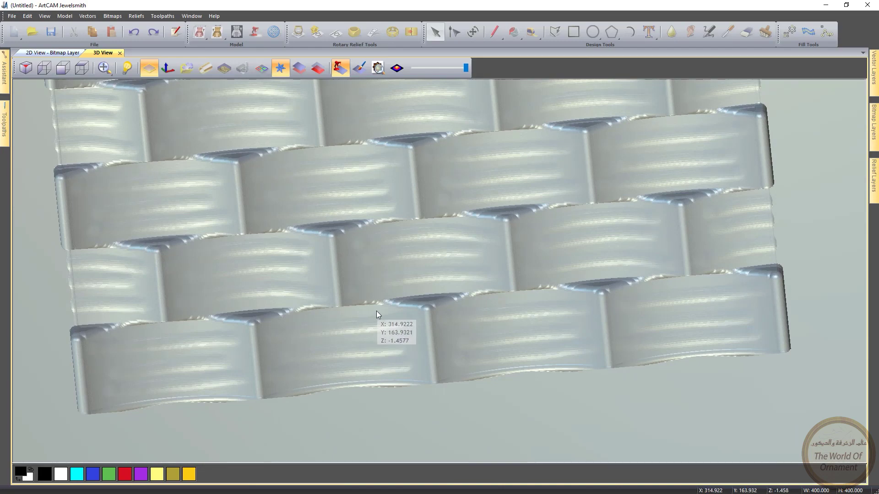
key("ctrl+b")
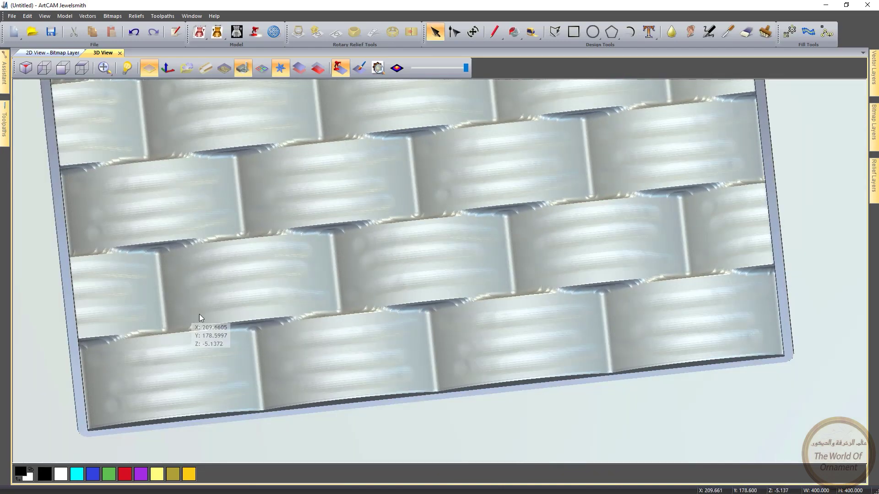
scroll(349, 305, "down", 2)
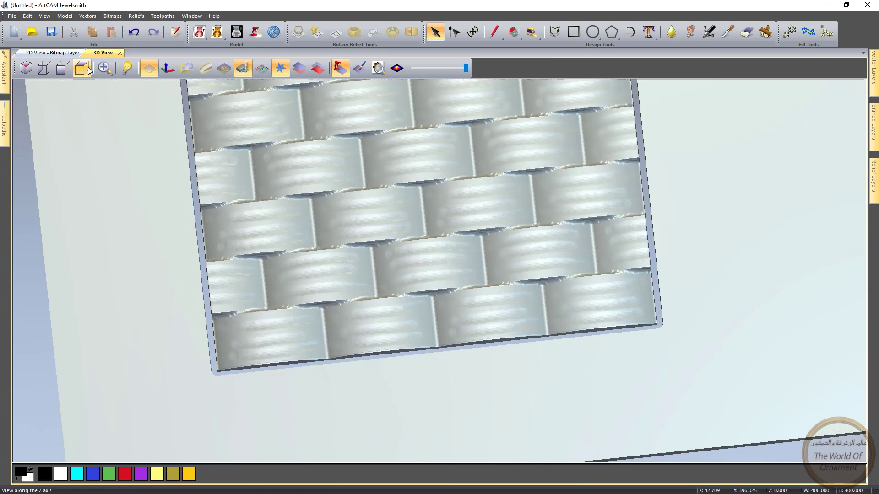
Step: View the simulation along the Z axis and automatically delete the waste material around the square panel
left_click(90, 67)
left_click(4, 125)
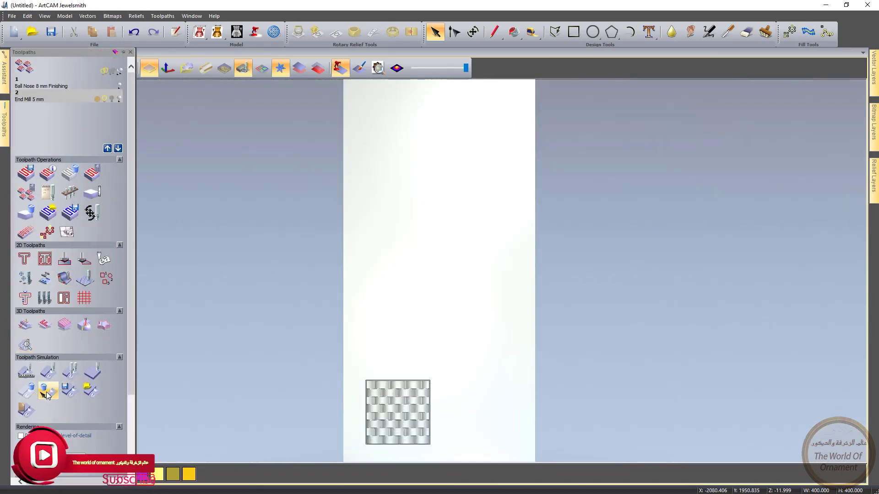
left_click(46, 391)
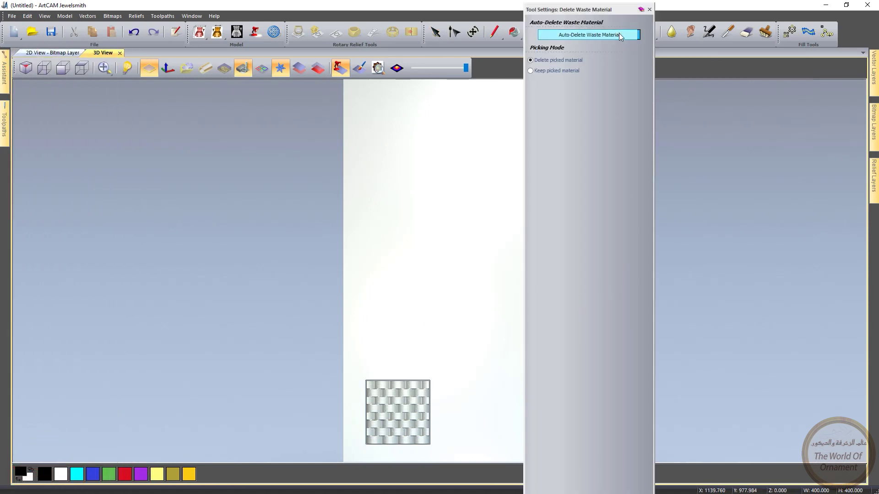
left_click(619, 35)
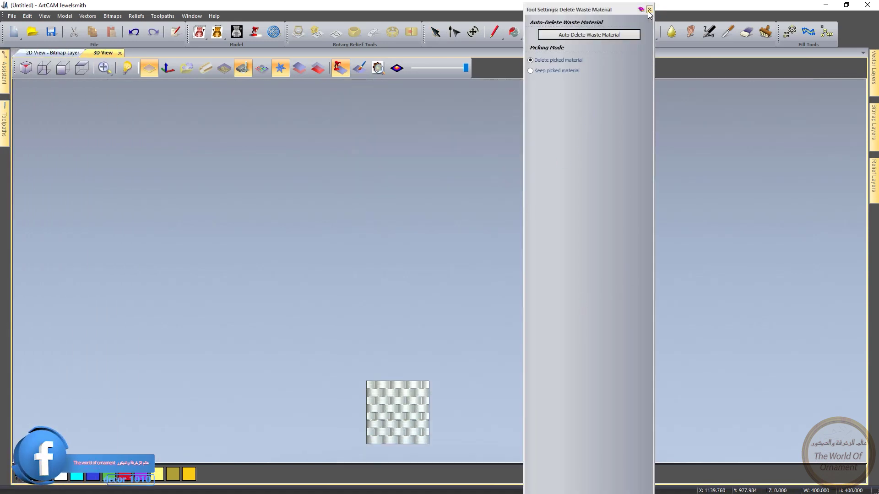
left_click(649, 9)
Step: Examine the simulated cut-out panel's weave surface and edges from above and at an angle
middle_click_drag(500, 192, 589, 68)
scroll(513, 270, "up", 3)
scroll(513, 270, "up", 4)
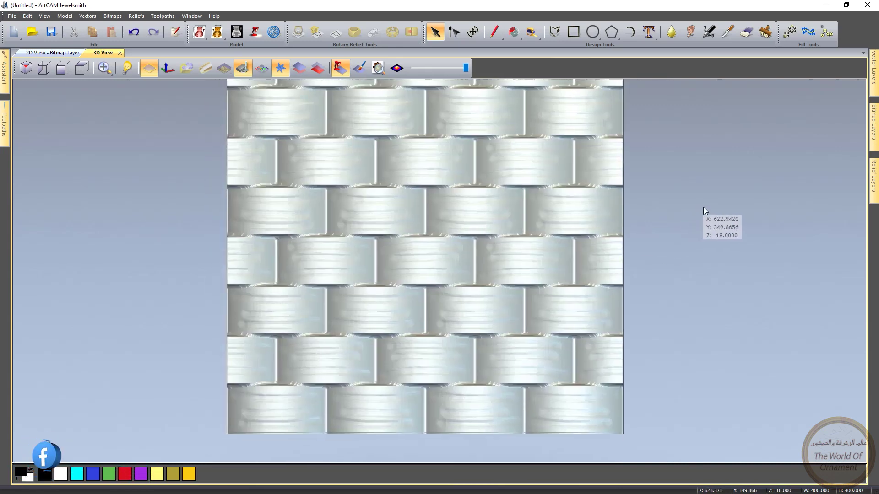
scroll(666, 218, "down", 1)
middle_click_drag(664, 206, 671, 230)
left_click_drag(626, 241, 652, 141)
scroll(416, 346, "up", 3)
scroll(421, 334, "down", 4)
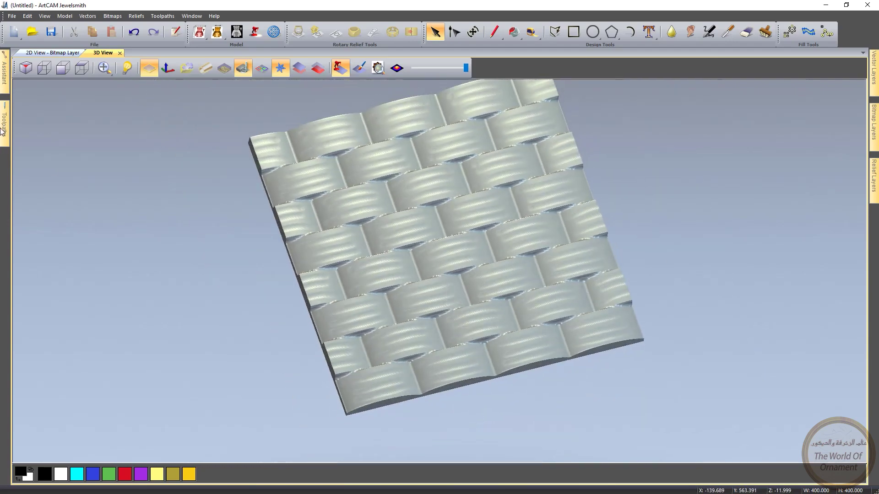
Step: Try the Bronze and Biscuit rendering materials on the simulated panel
mouse_move(2, 130)
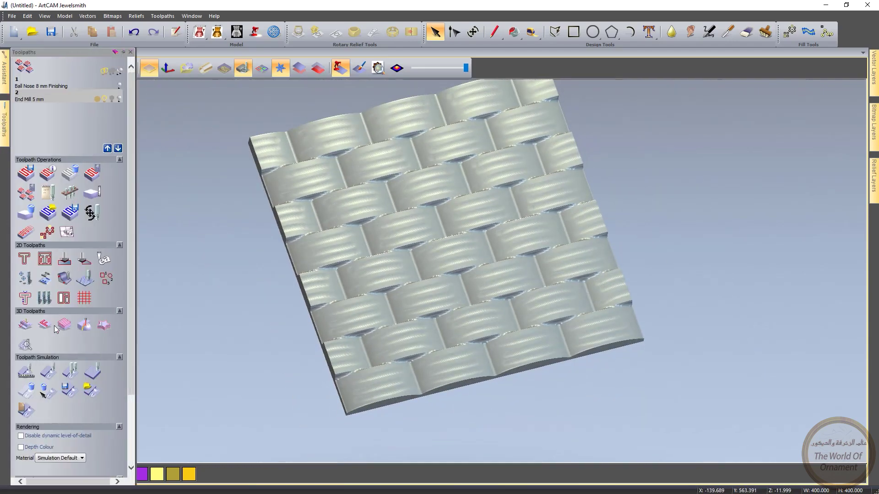
left_click(21, 447)
left_click(21, 447)
left_click(53, 459)
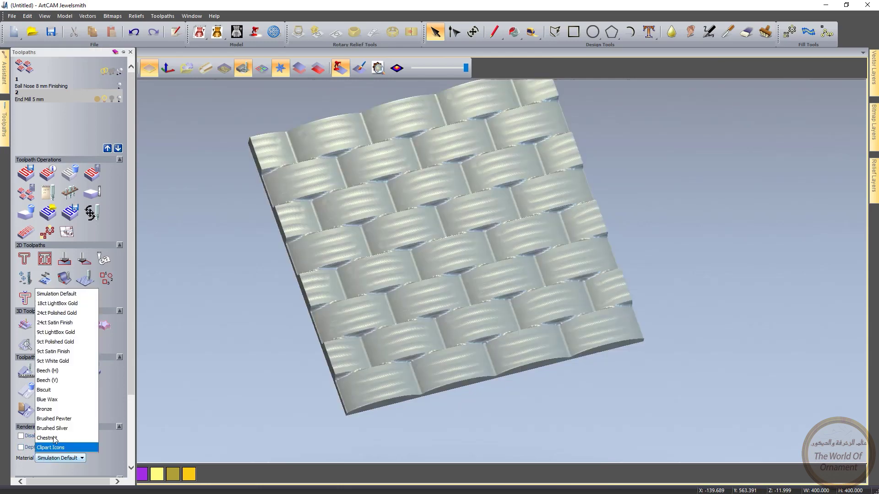
left_click(50, 409)
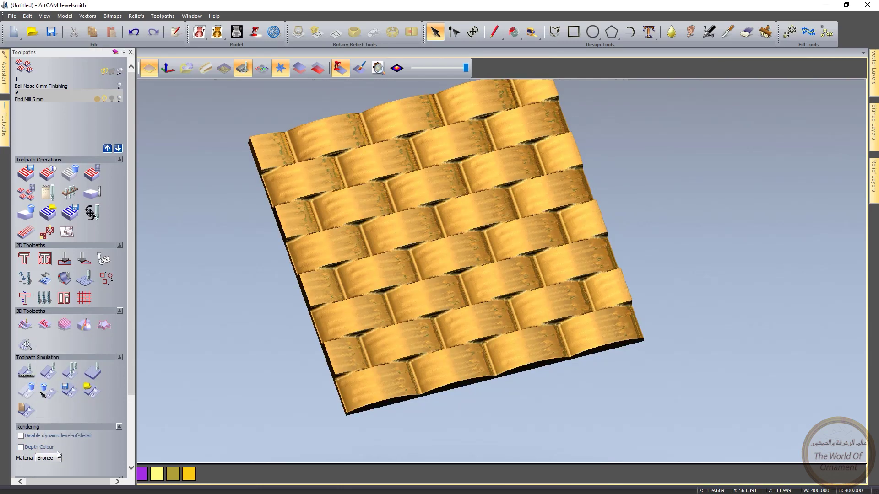
left_click(54, 459)
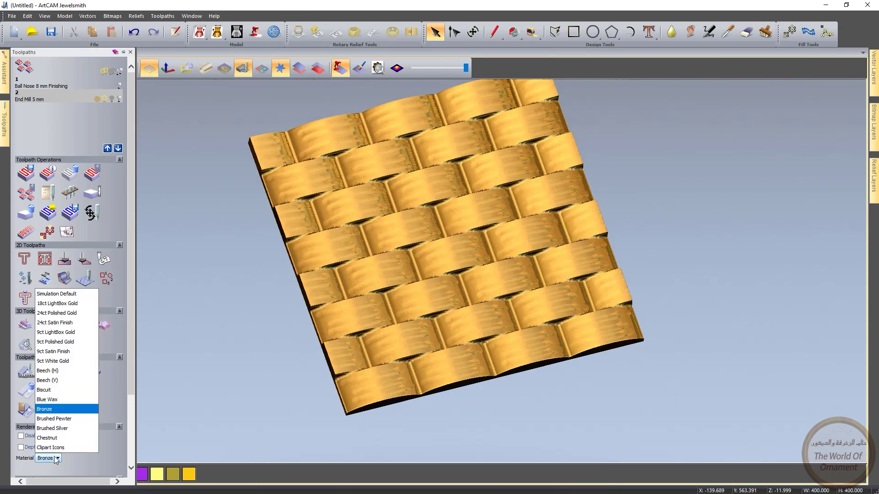
left_click(55, 391)
left_click_drag(431, 327, 402, 328)
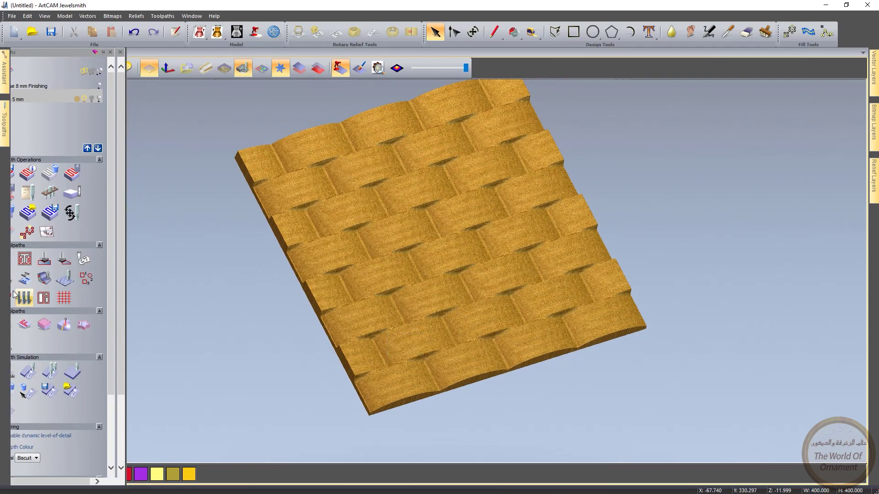
Step: Set the simulation's rendering material to 24ct Satin Finish
mouse_move(4, 131)
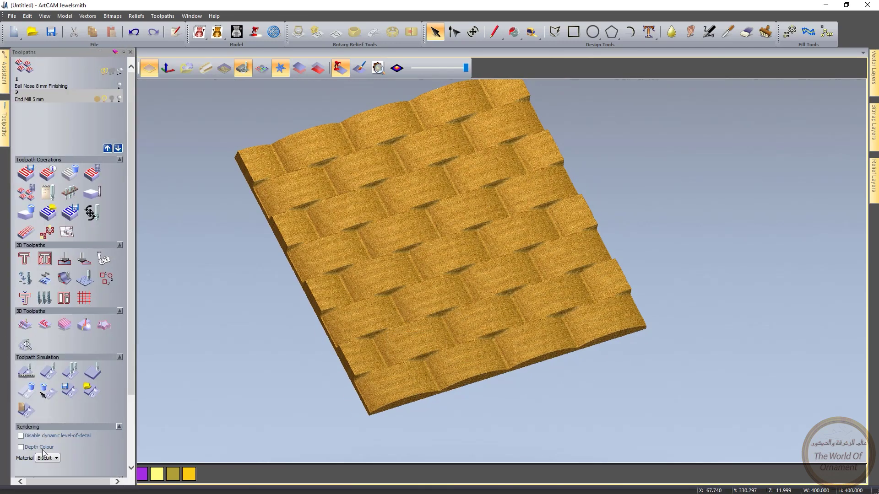
left_click(47, 458)
left_click(55, 323)
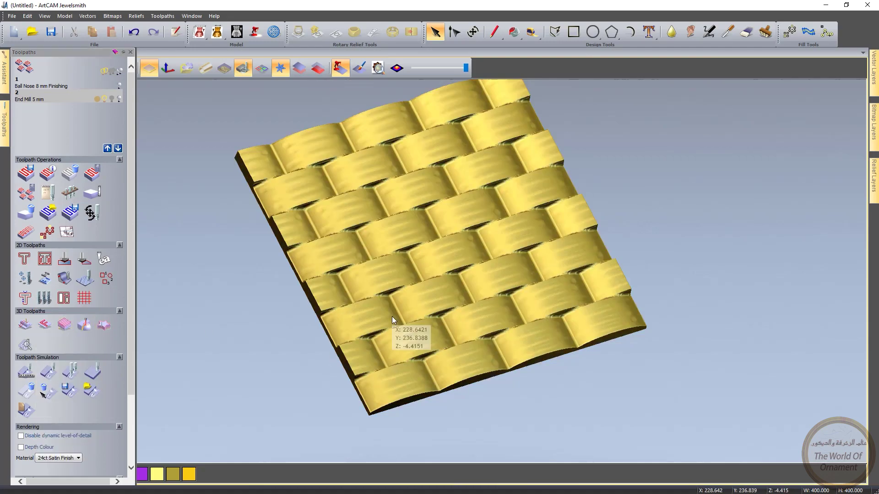
Step: Examine the satin gold panel up close at an angle and as a whole along the Z axis
scroll(397, 369, "up", 3)
left_click_drag(398, 366, 366, 256)
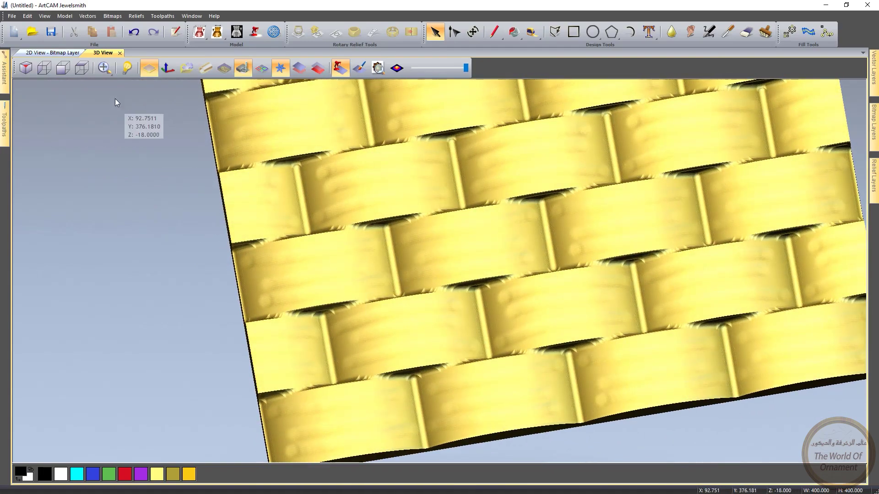
left_click(81, 74)
scroll(389, 435, "up", 5)
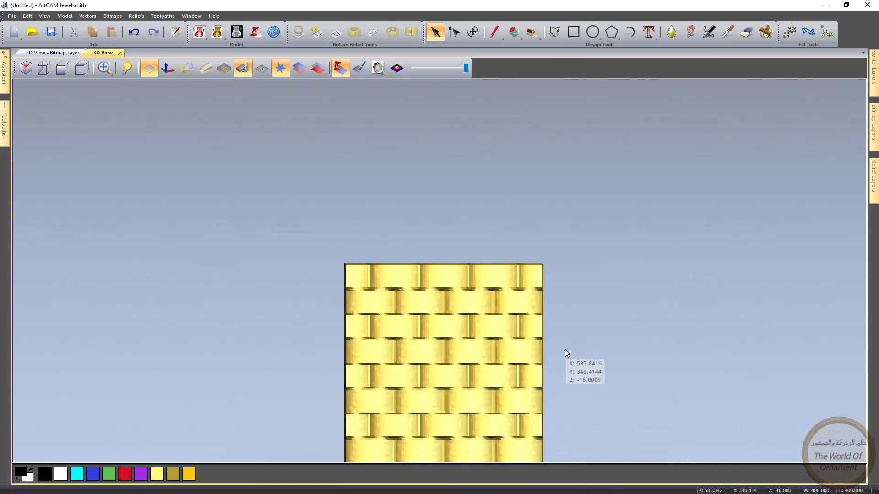
middle_click_drag(564, 349, 530, 262)
scroll(466, 282, "up", 2)
middle_click_drag(597, 229, 644, 241)
scroll(629, 255, "up", 1)
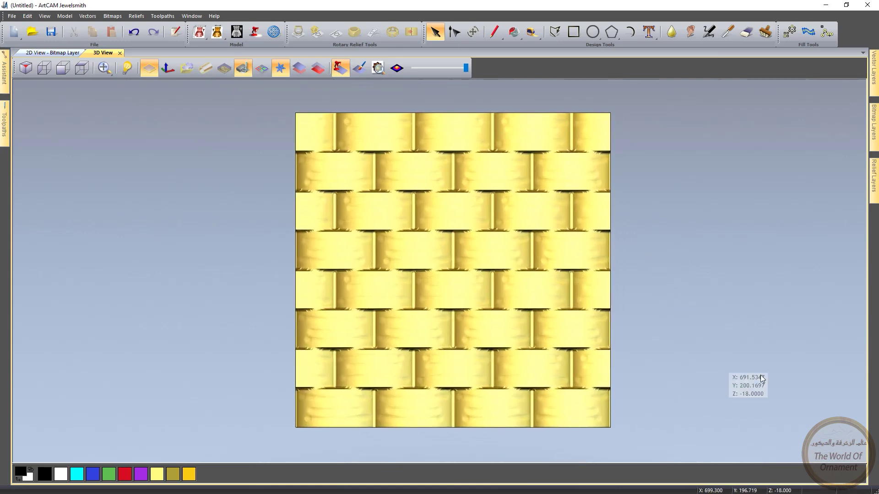